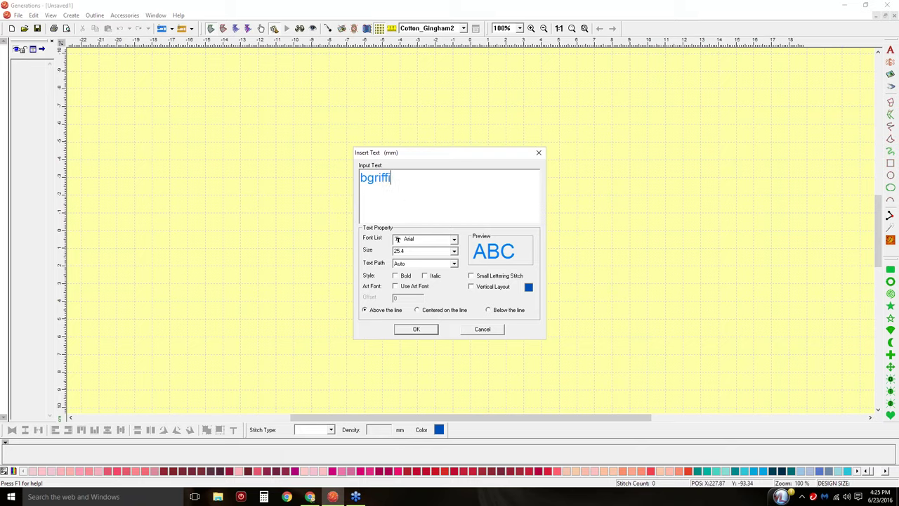
Finish typing the e-mail address, then select and cut all of it to empty the Insert Text box.
text(ener)
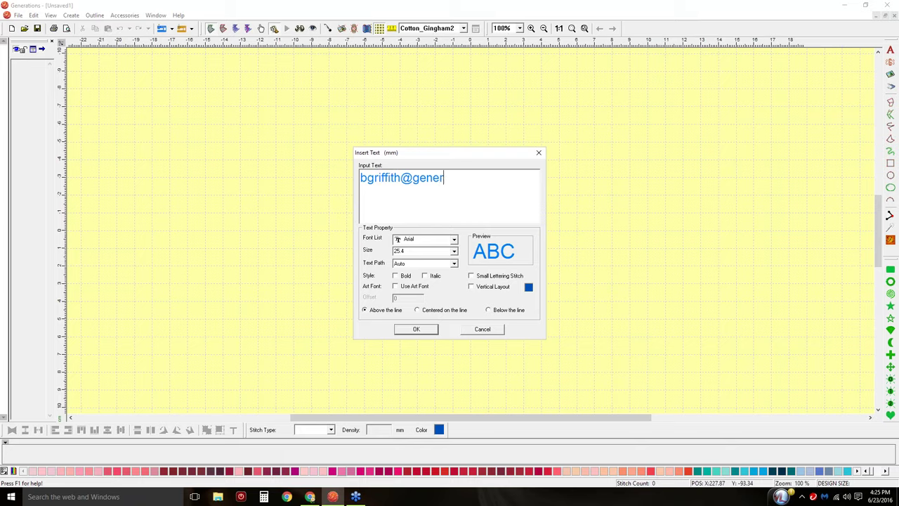
text(ationsemb.com)
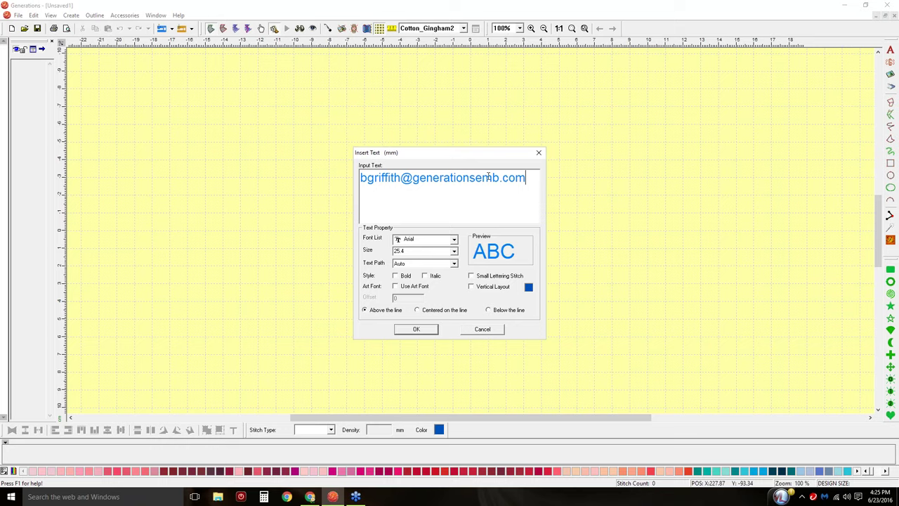
drag(527, 177, 294, 169)
key(ctrl+x)
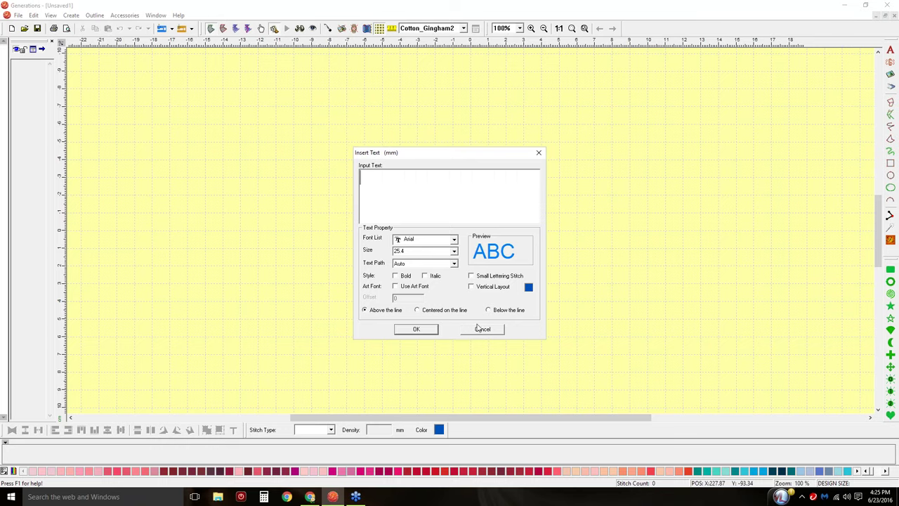
Cancel the text dialog and open the Generations PDF manual from the Help menu.
click(483, 329)
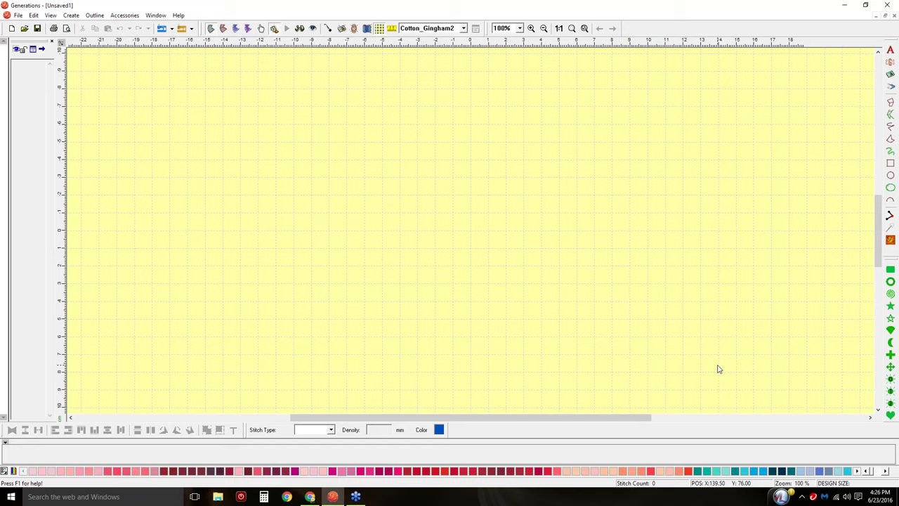
click(181, 15)
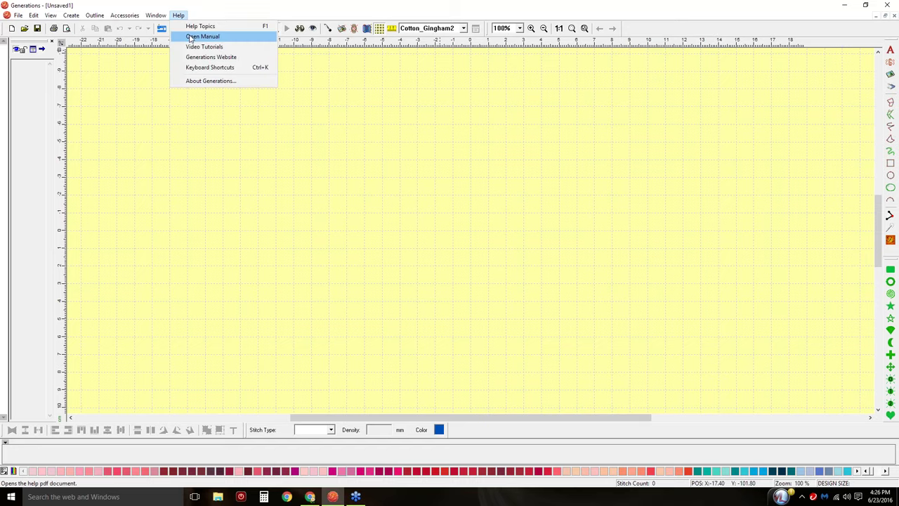
click(190, 38)
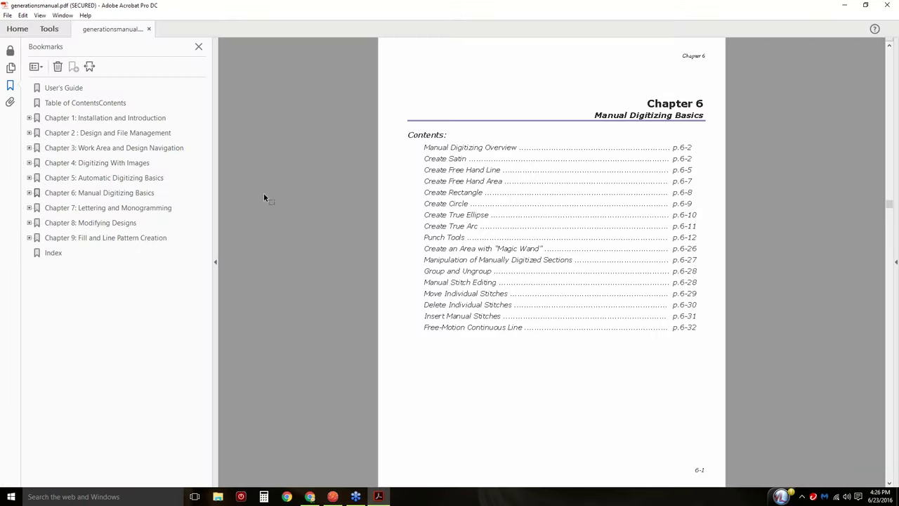
Browse the manual's User's Guide, Contents, Chapter 1 sections and Index via bookmarks.
click(63, 87)
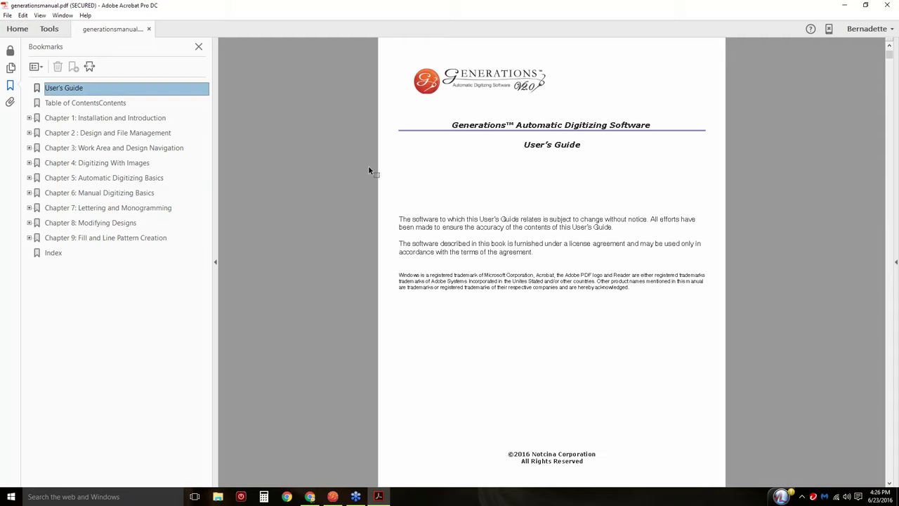
click(62, 103)
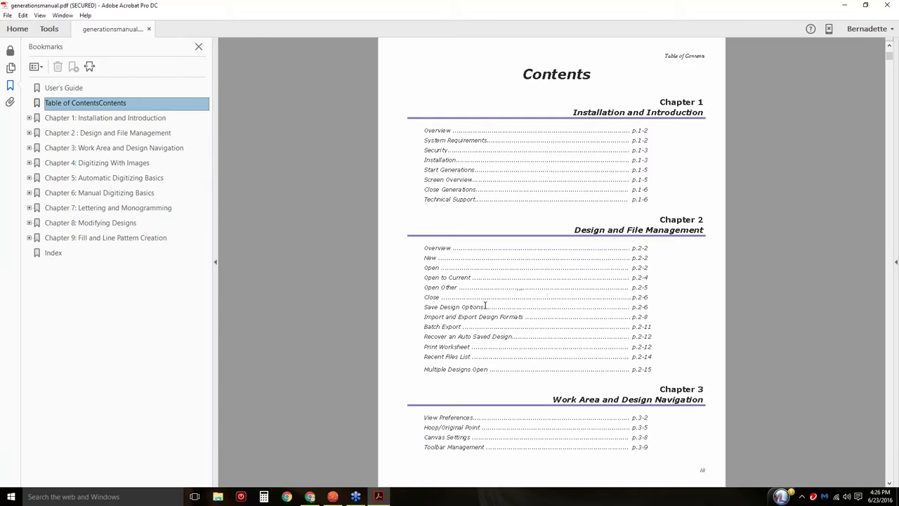
click(30, 118)
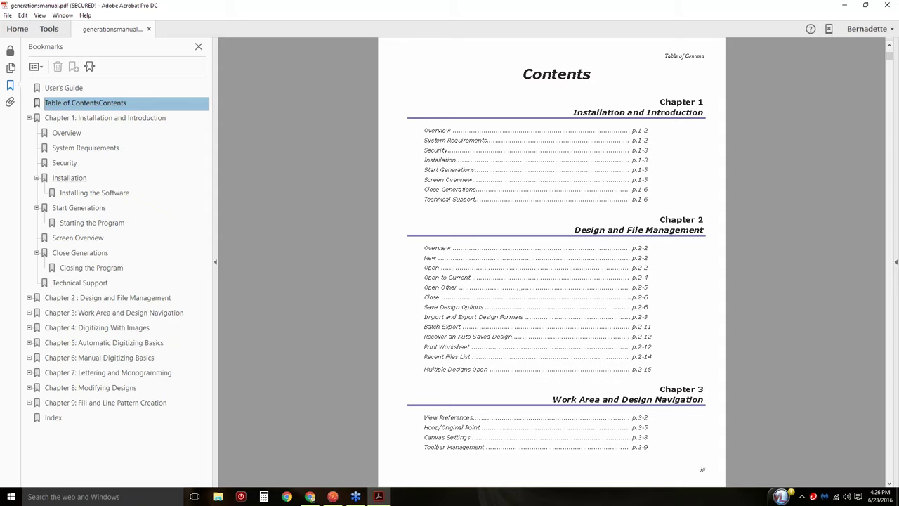
click(54, 418)
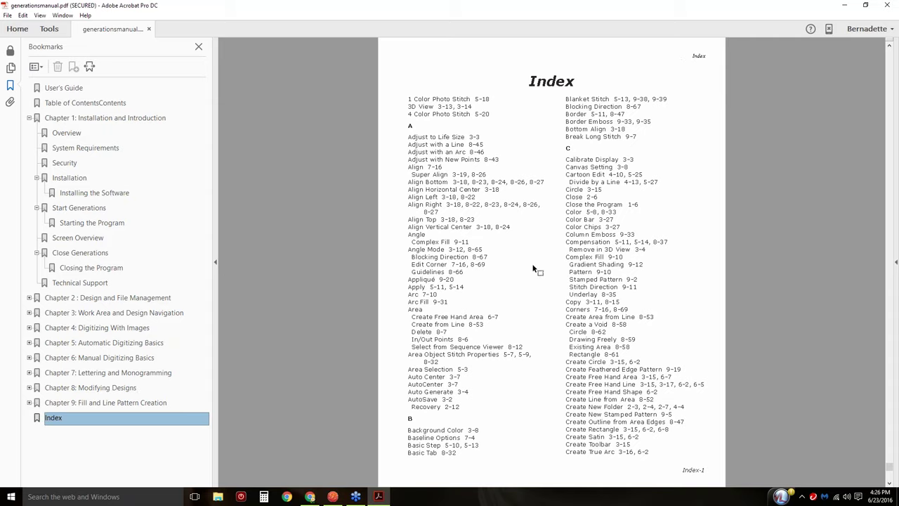
scroll(533, 269, down, 5)
scroll(534, 269, up, 2)
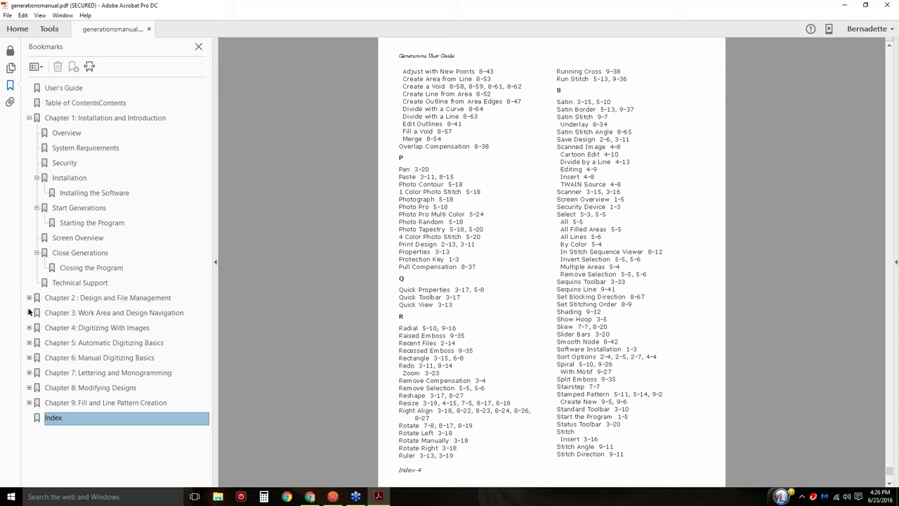
Expand Chapter 5, jump to Quick Properties, and scroll to page 5-13 on line stitch types.
click(29, 343)
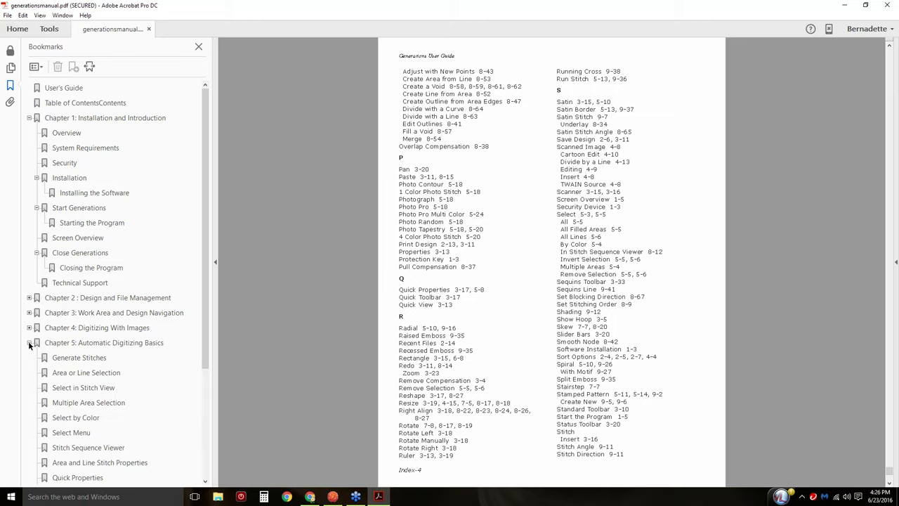
click(28, 343)
click(29, 342)
scroll(169, 315, down, 4)
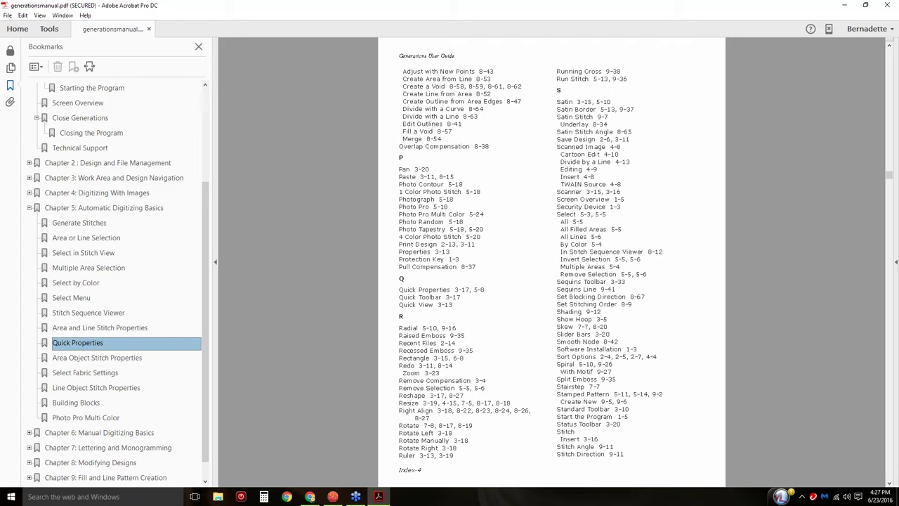
click(77, 343)
scroll(495, 267, down, 6)
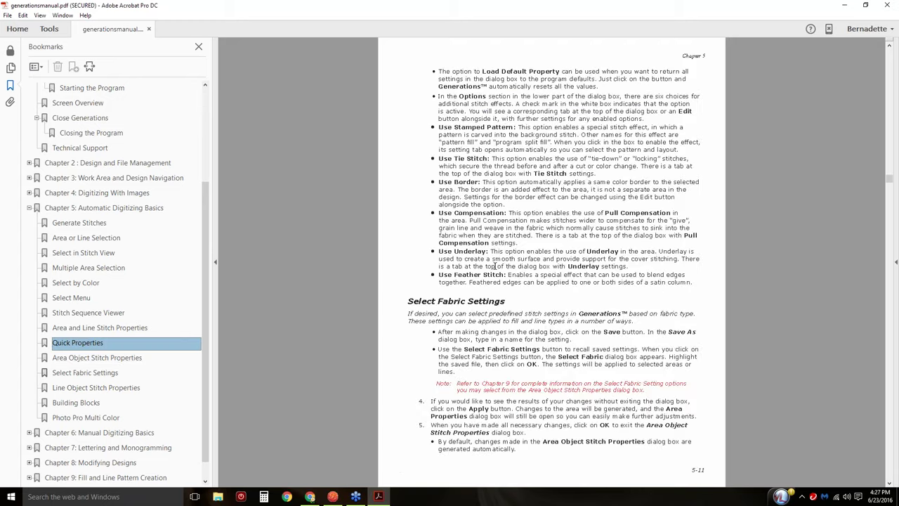
scroll(495, 267, down, 4)
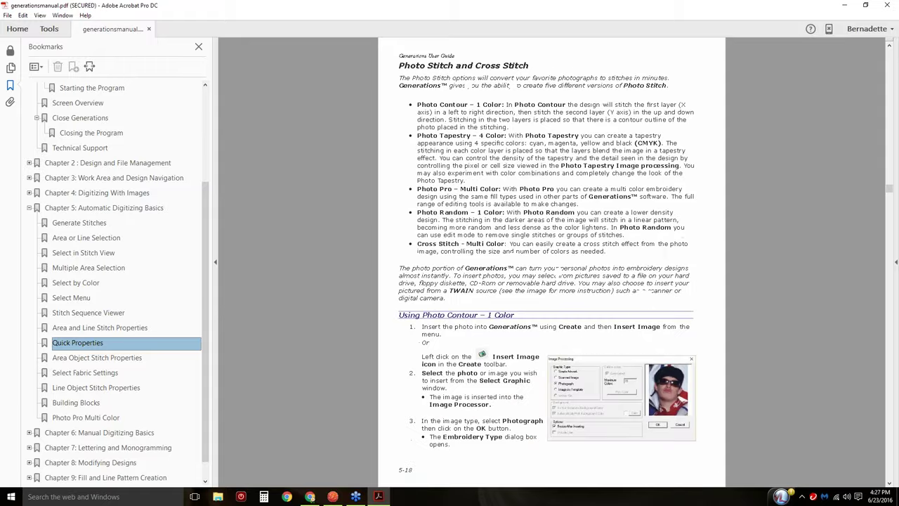
scroll(552, 260, down, 1)
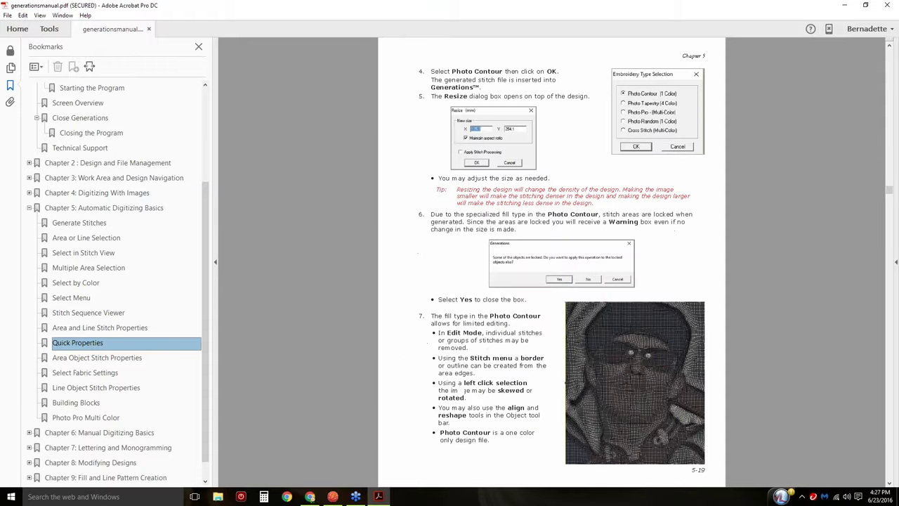
scroll(551, 260, up, 1)
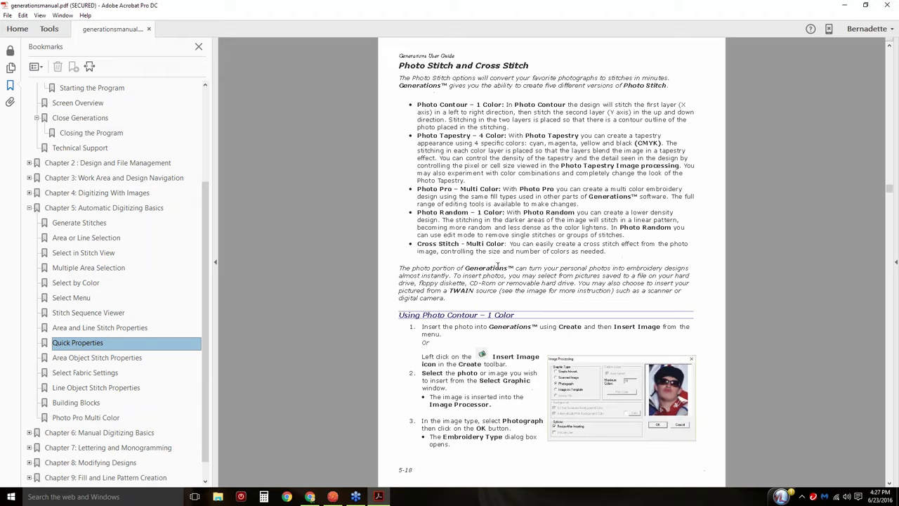
scroll(546, 191, up, 3)
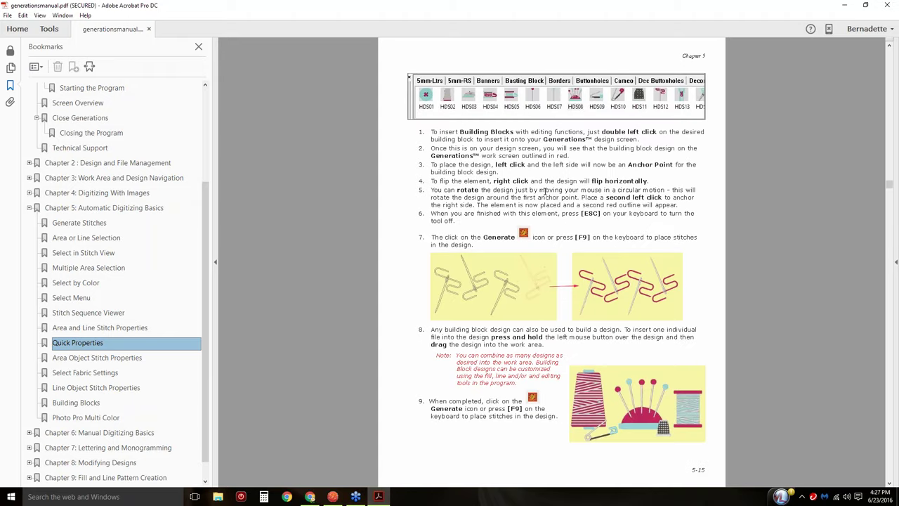
scroll(545, 191, up, 2)
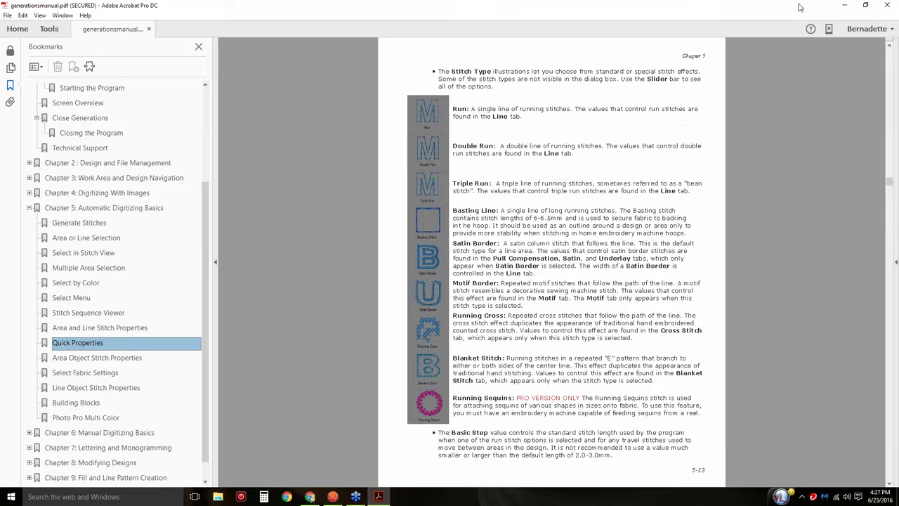
Close Acrobat and reopen the manual, bringing up the online Generations 2.0 Help page.
click(889, 5)
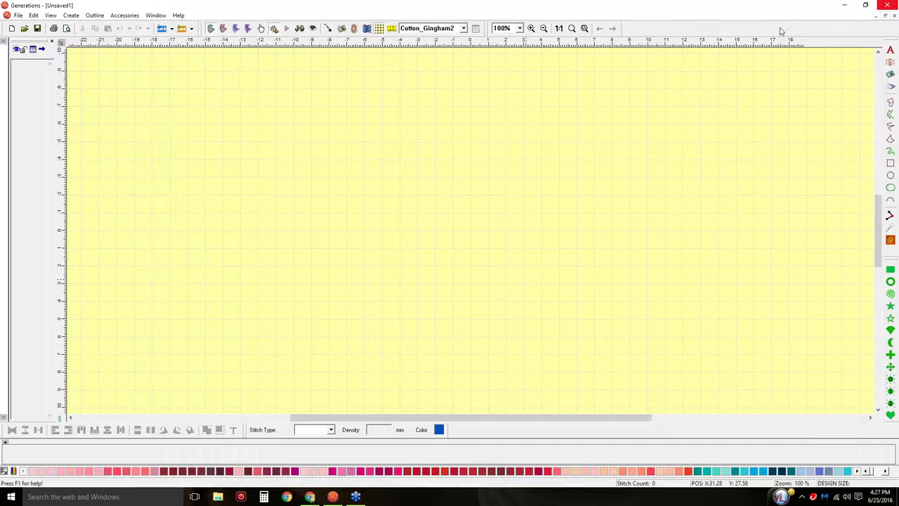
click(179, 15)
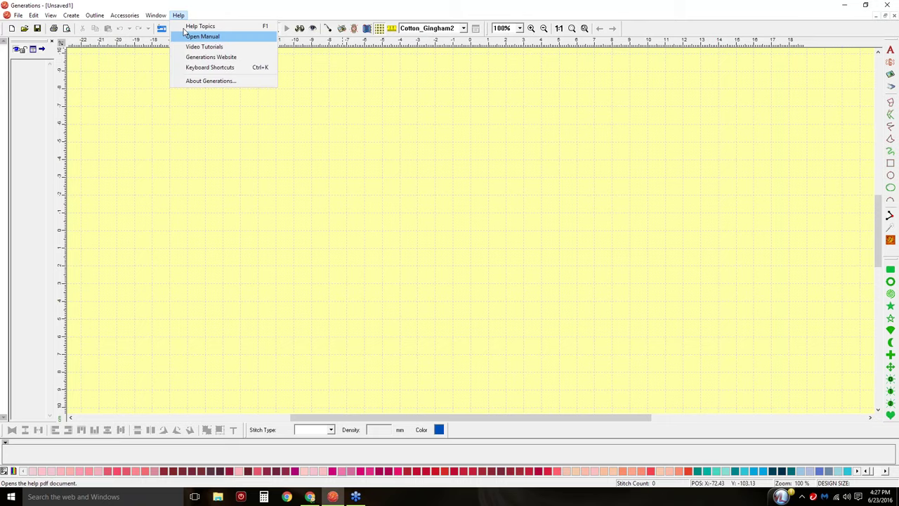
click(186, 36)
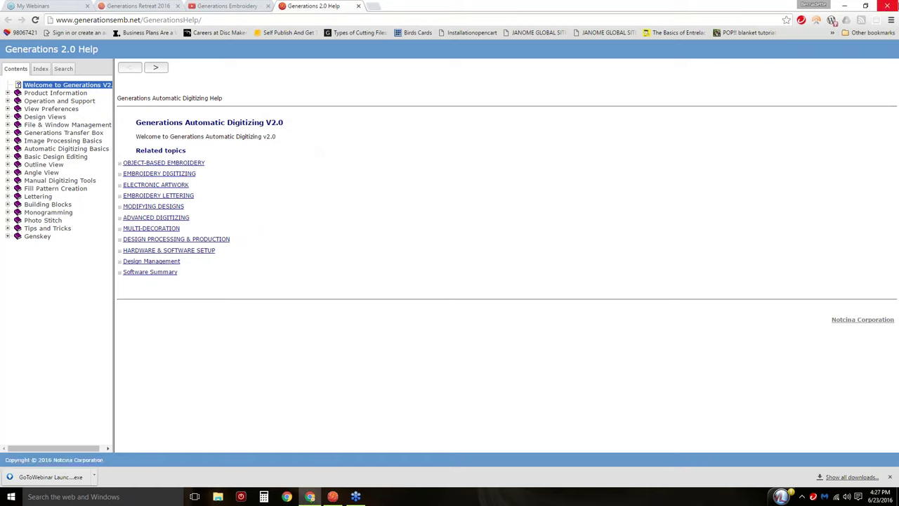
Close the browser help window and dismiss the Help menu, returning to the empty canvas.
click(889, 7)
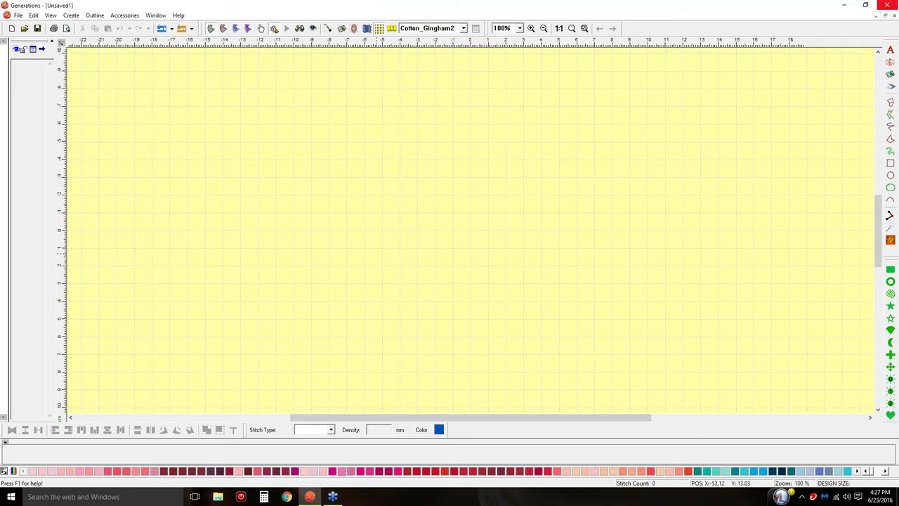
click(178, 14)
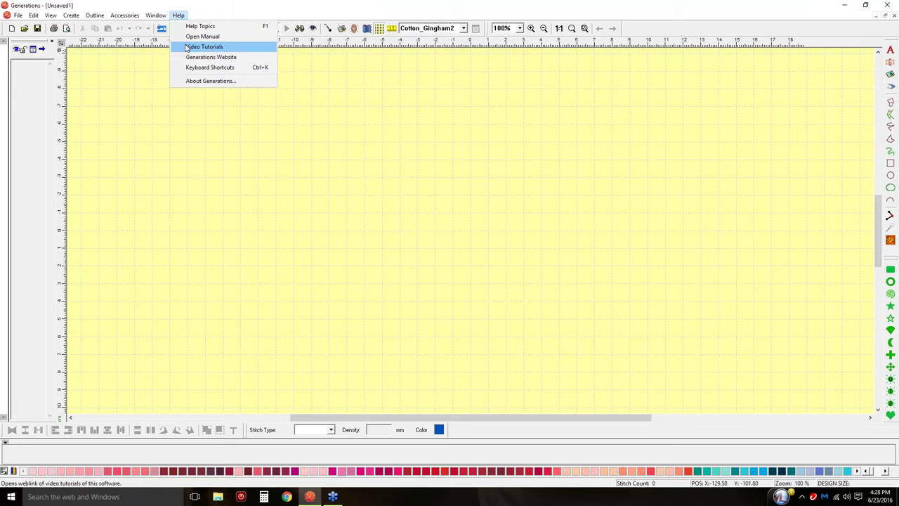
click(411, 223)
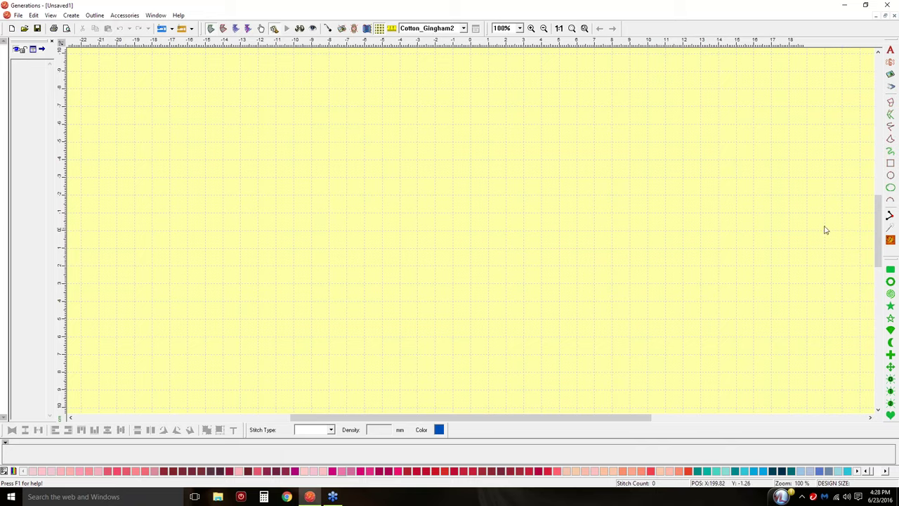
Start a circle set to Area type with Complex Fill stitch type.
click(891, 177)
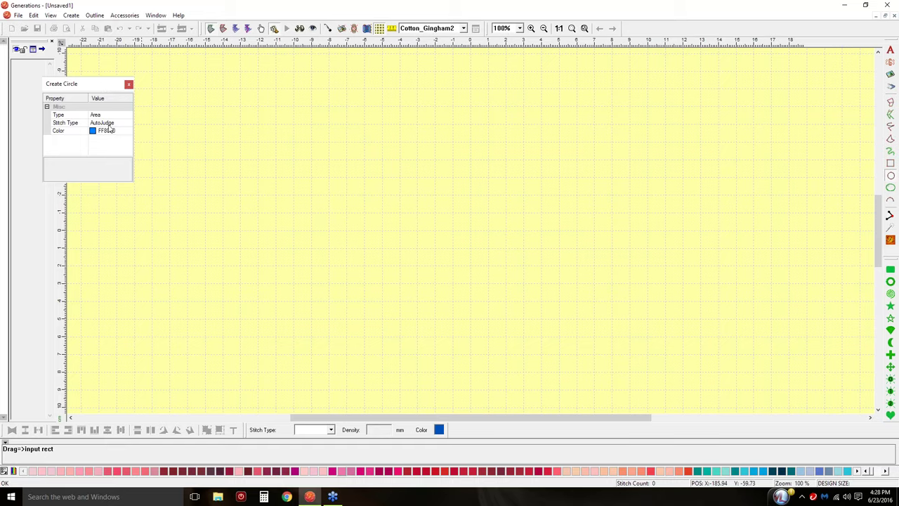
click(106, 116)
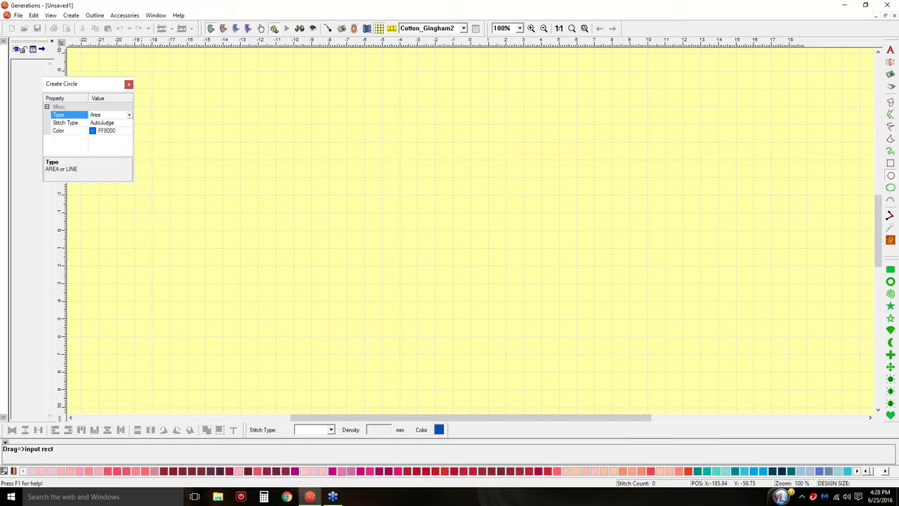
click(130, 116)
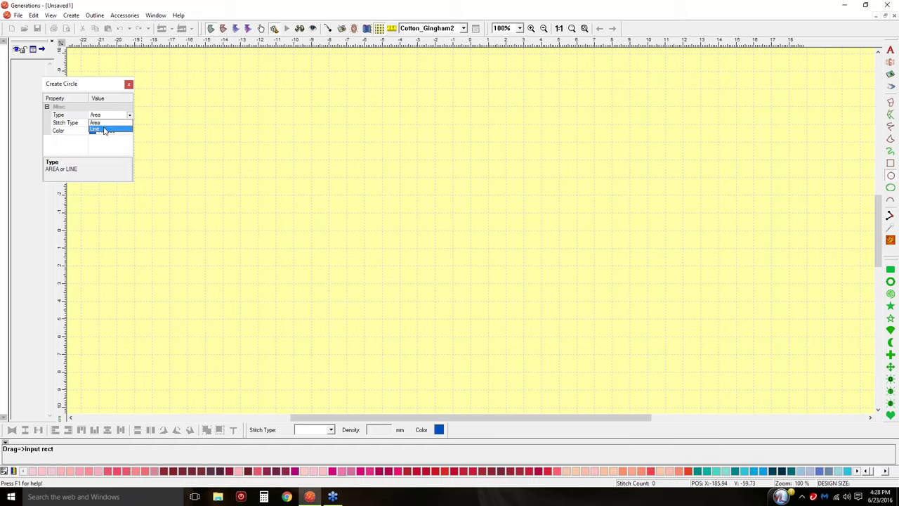
click(107, 124)
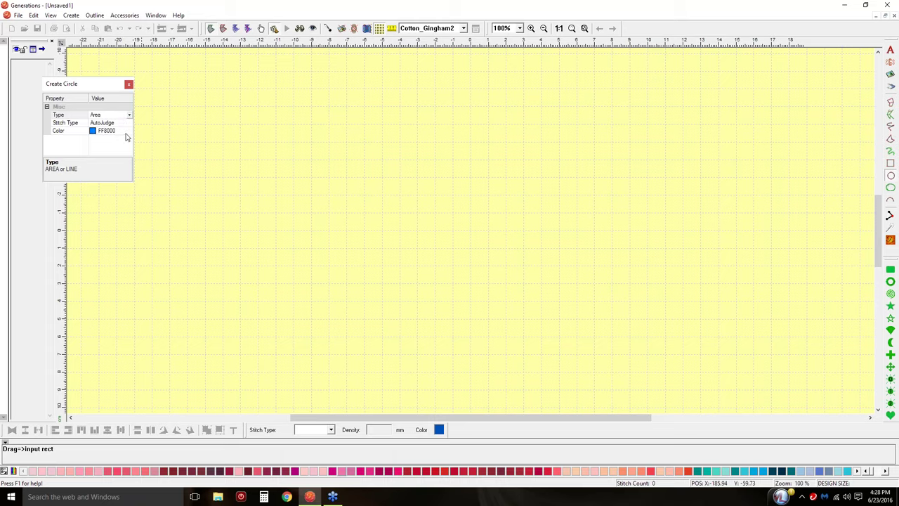
click(119, 125)
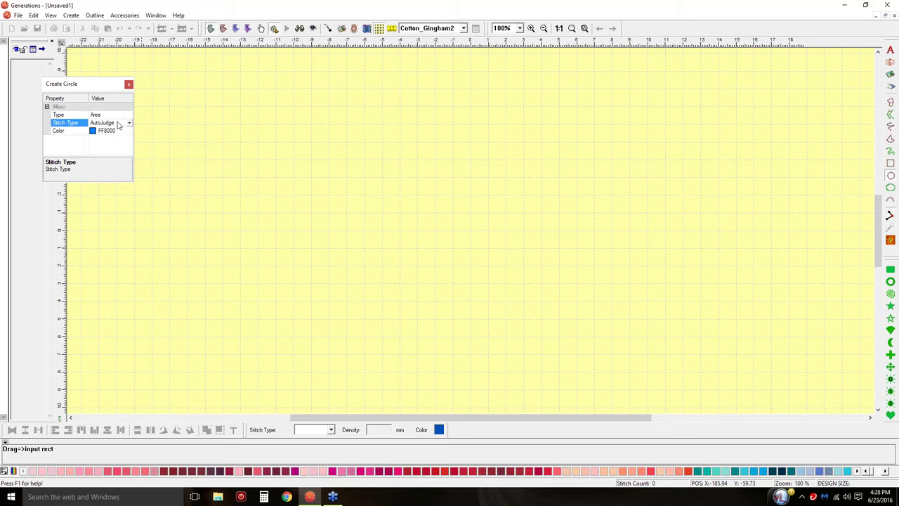
click(130, 123)
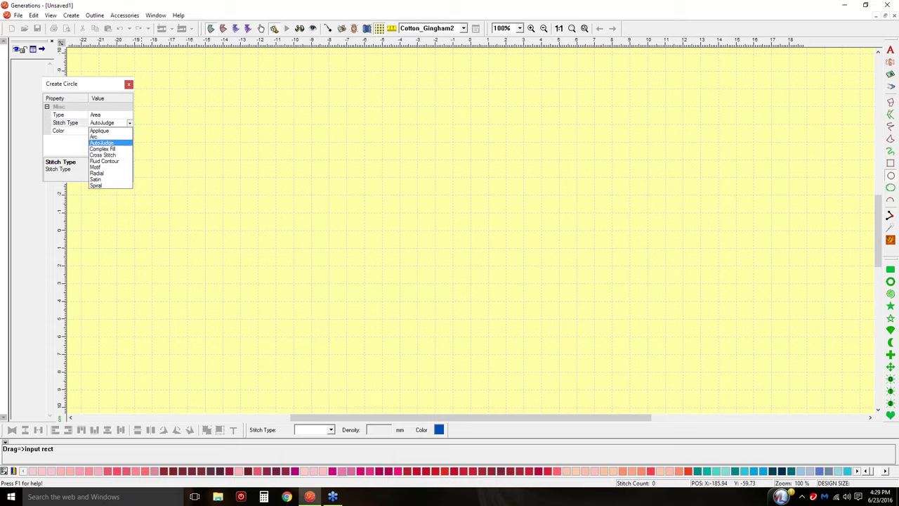
click(103, 149)
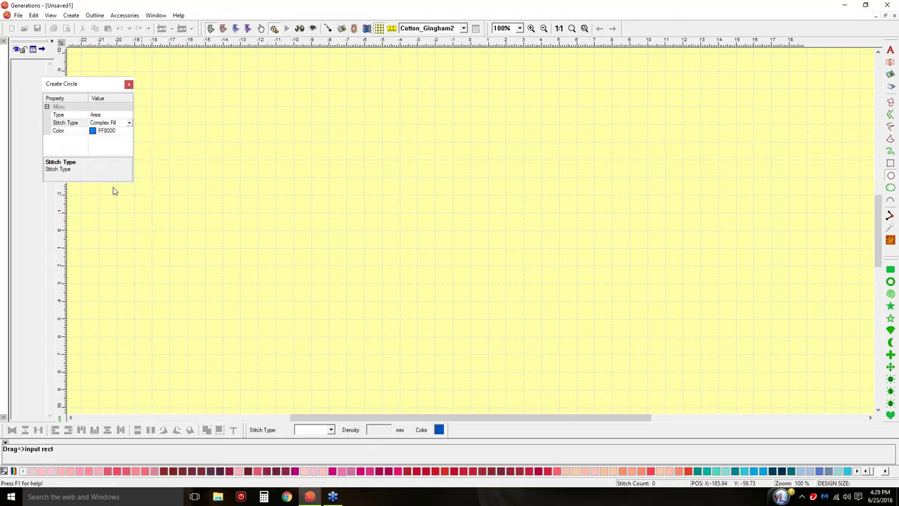
Colour the circle pink FF80FF and draw it about 2.7 inches across left of centre.
click(94, 130)
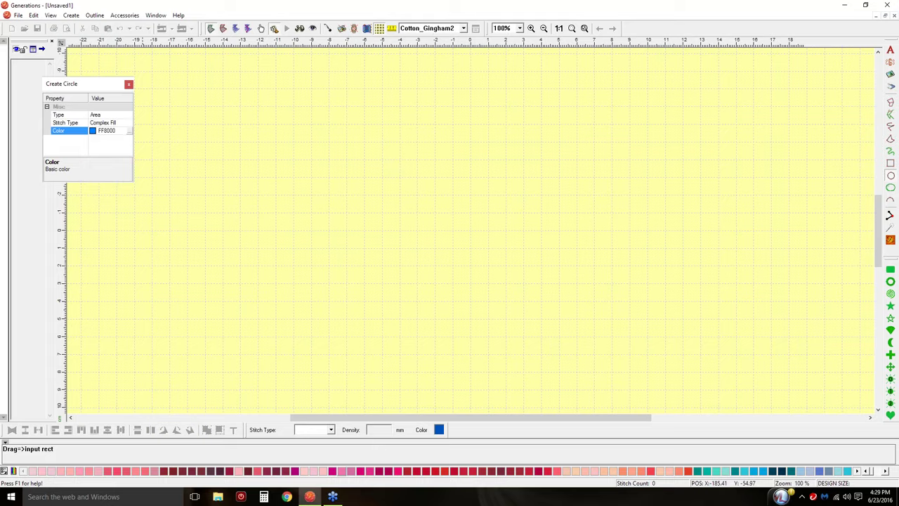
click(128, 132)
click(491, 195)
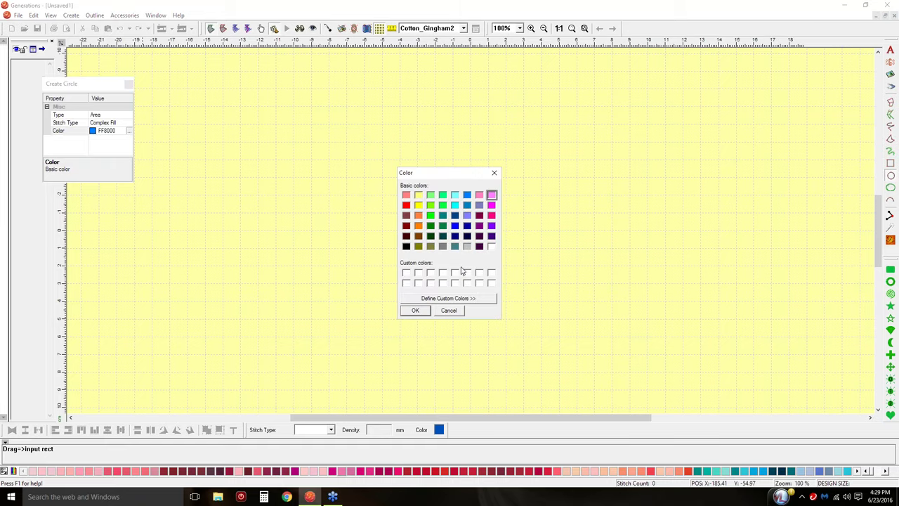
click(416, 311)
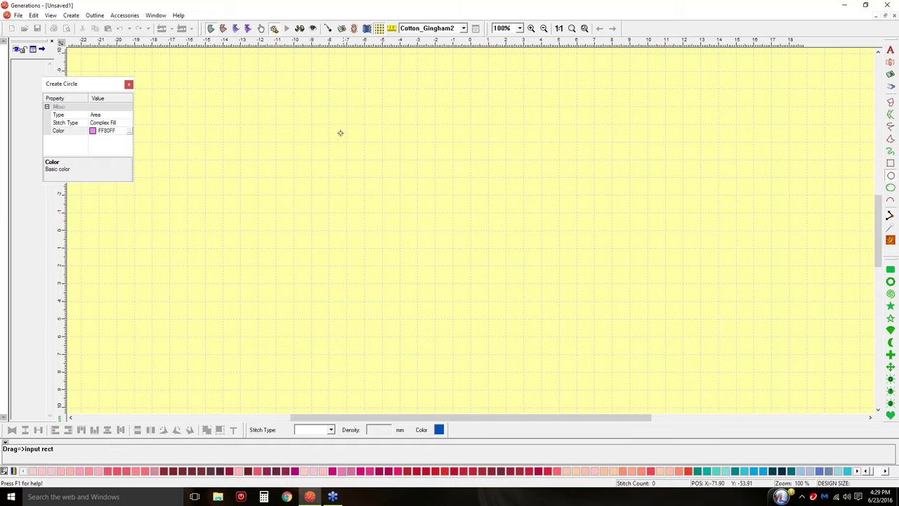
drag(332, 127, 474, 250)
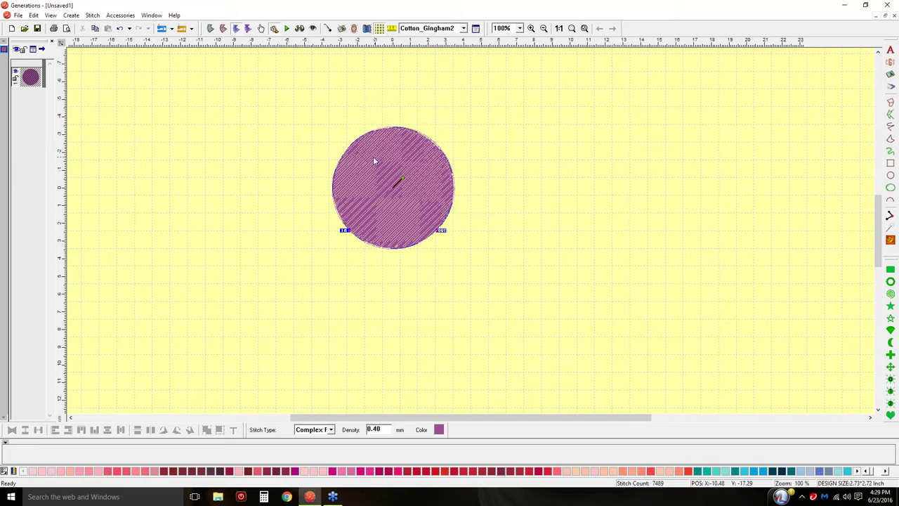
Turn on realistic stitch view, then deselect and reselect the circle on canvas and thumbnail.
click(300, 29)
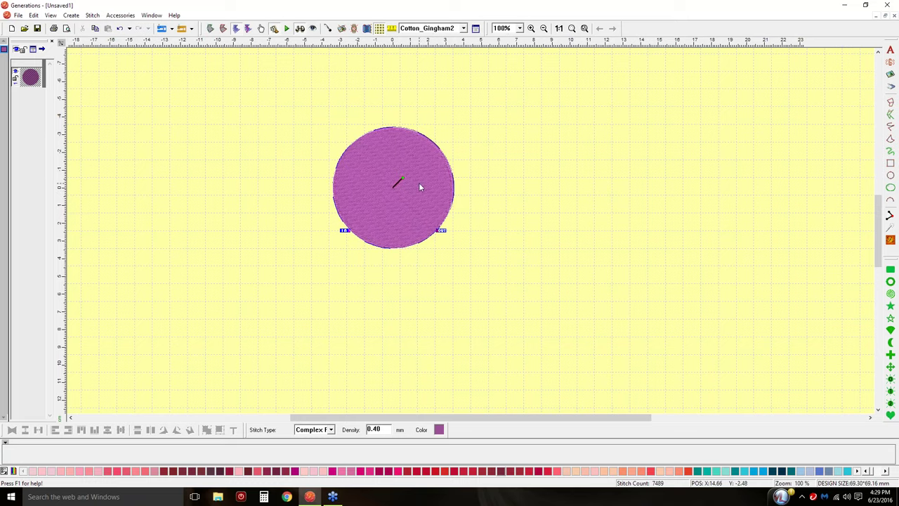
click(636, 159)
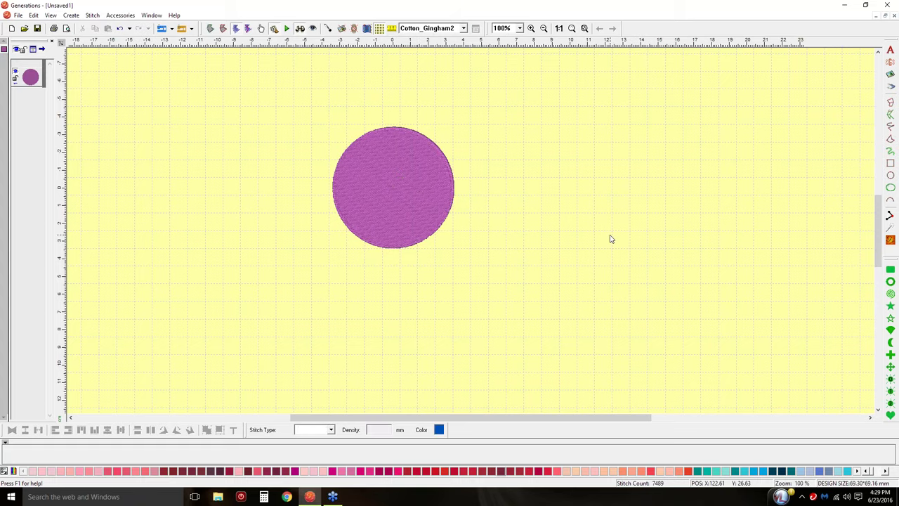
click(393, 178)
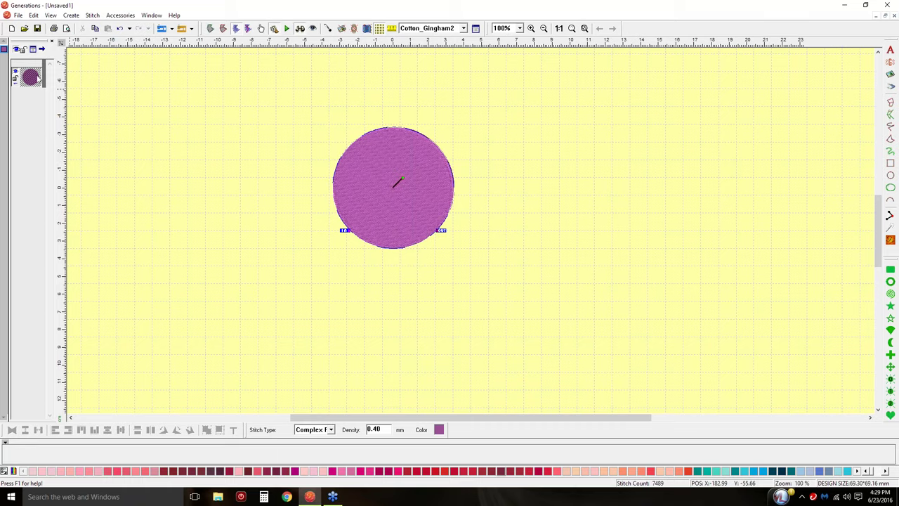
click(137, 104)
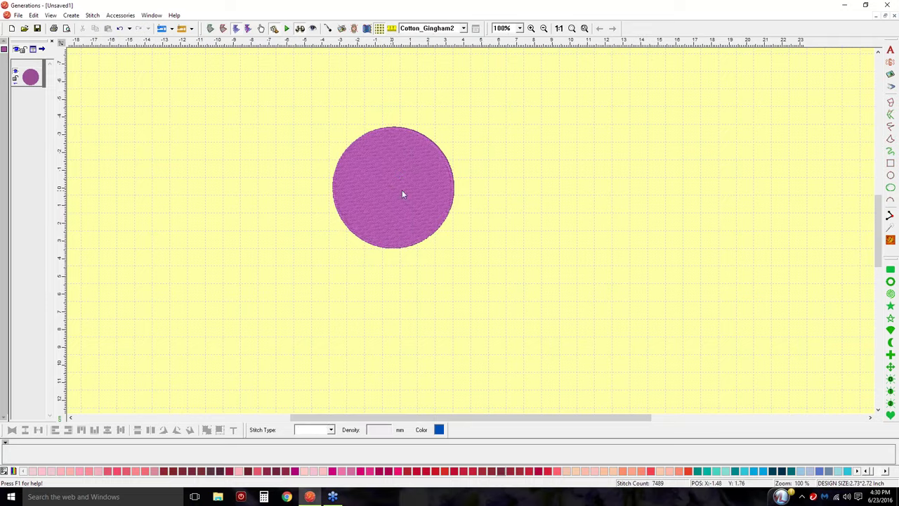
click(30, 83)
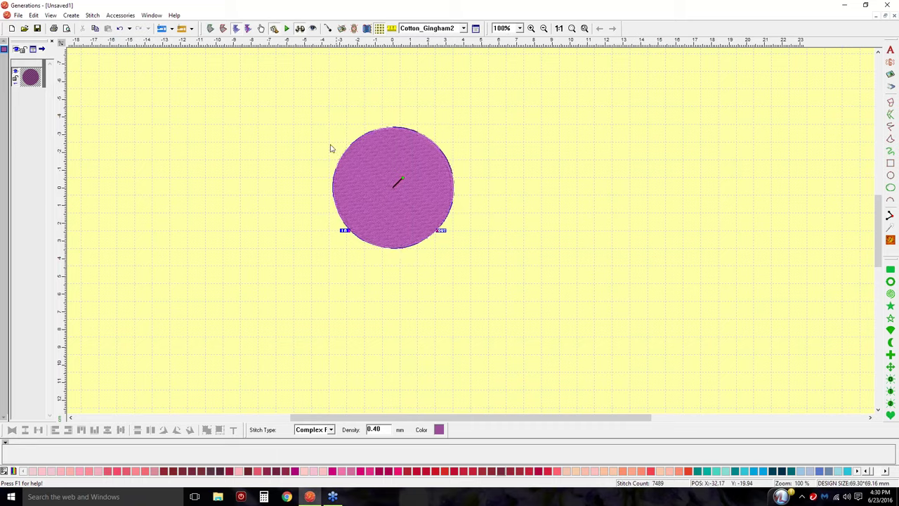
Switch to Edit Outline mode so the circle shows as a grey shape.
click(210, 30)
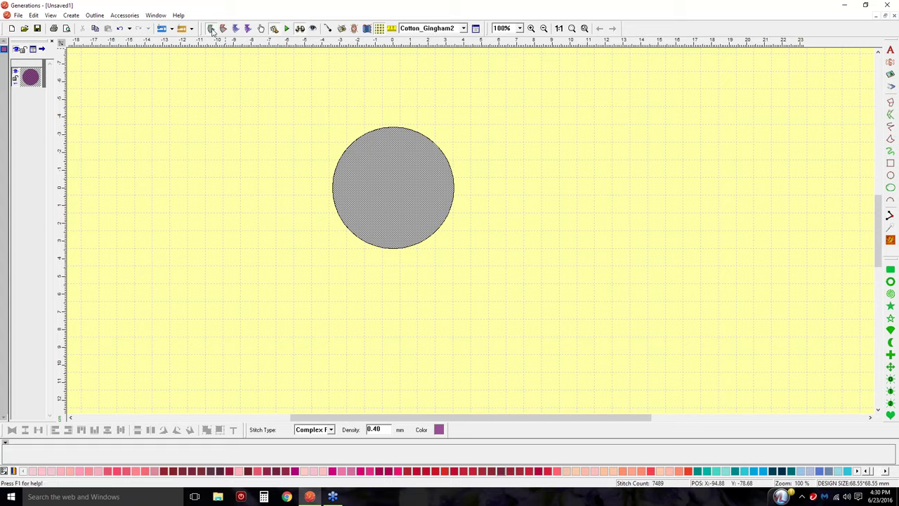
click(50, 16)
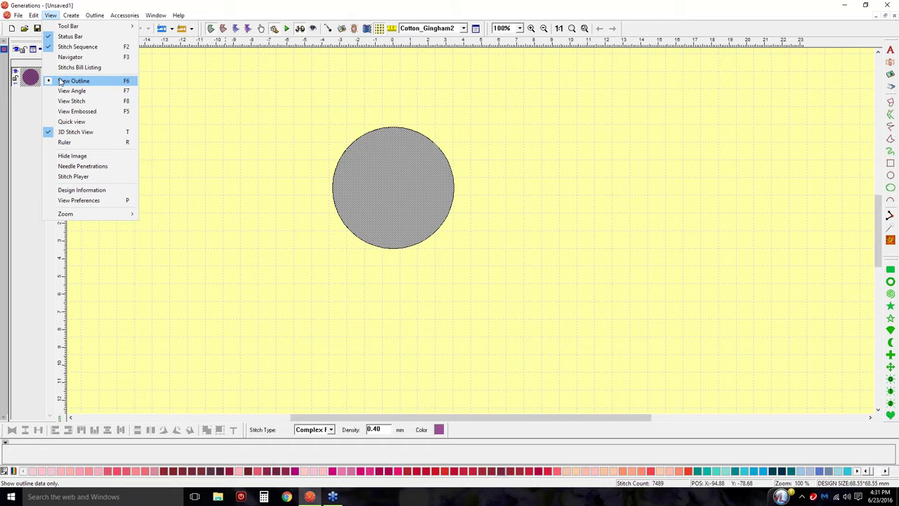
click(62, 82)
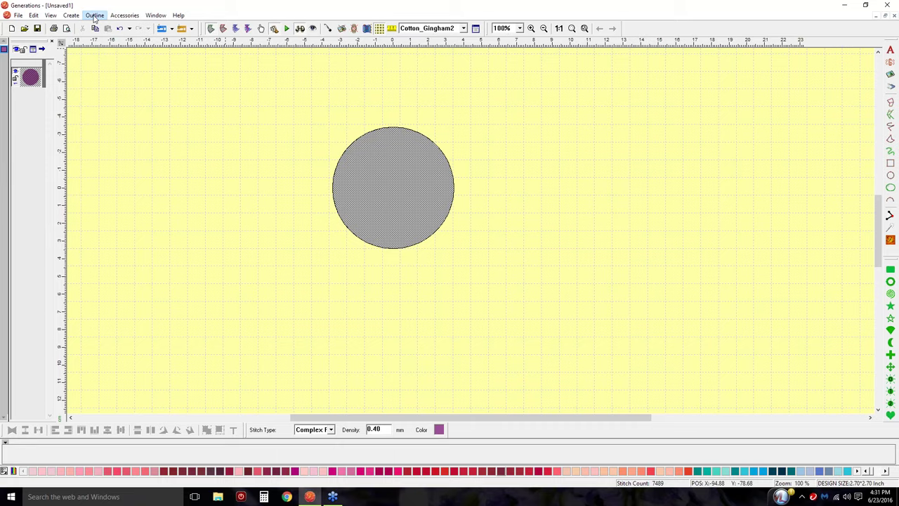
click(94, 15)
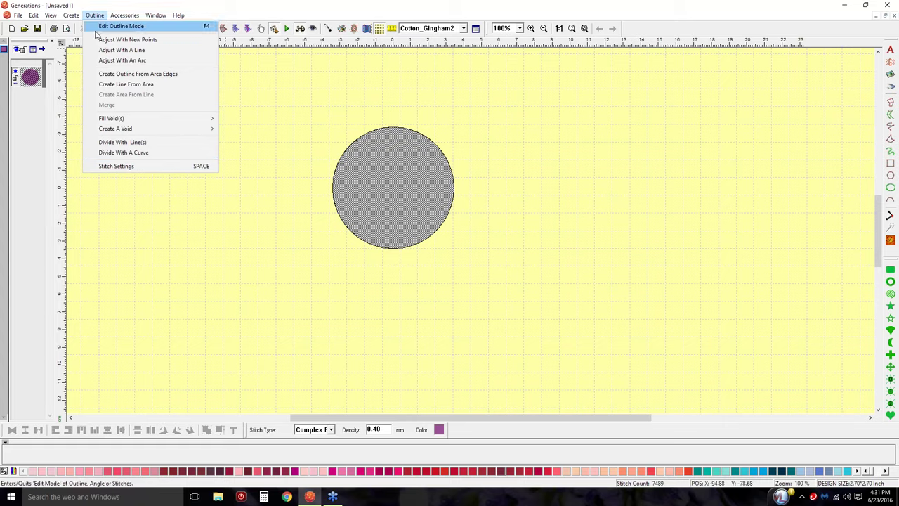
click(275, 89)
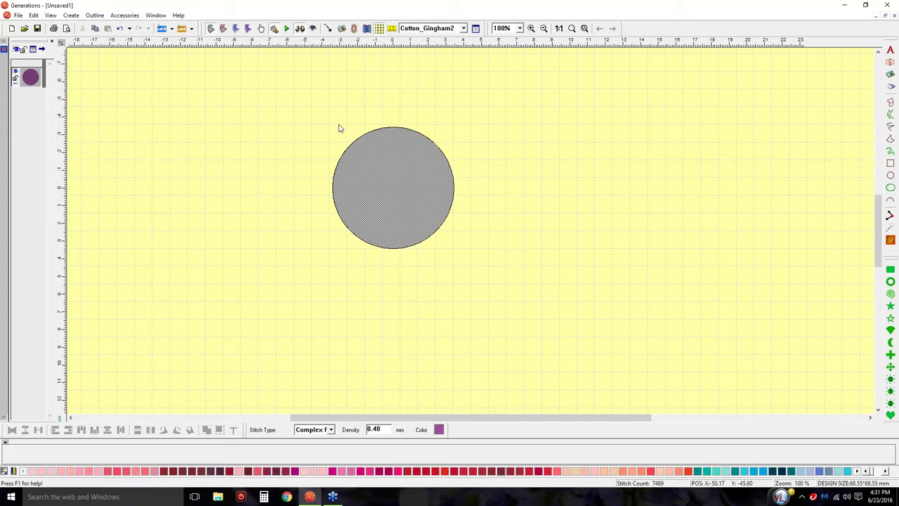
Put the circle into Edit Outline Mode (F4) from its right-click menu to show its nodes.
right_click(404, 189)
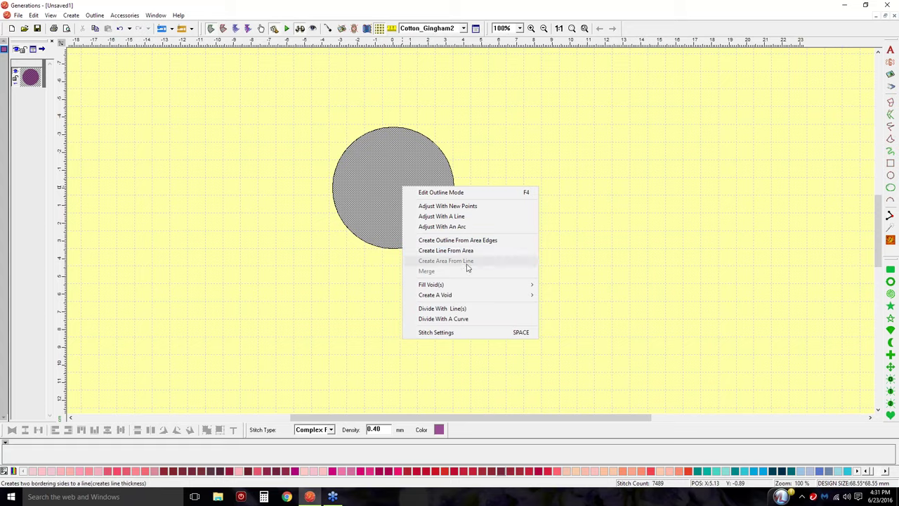
mouse_move(468, 287)
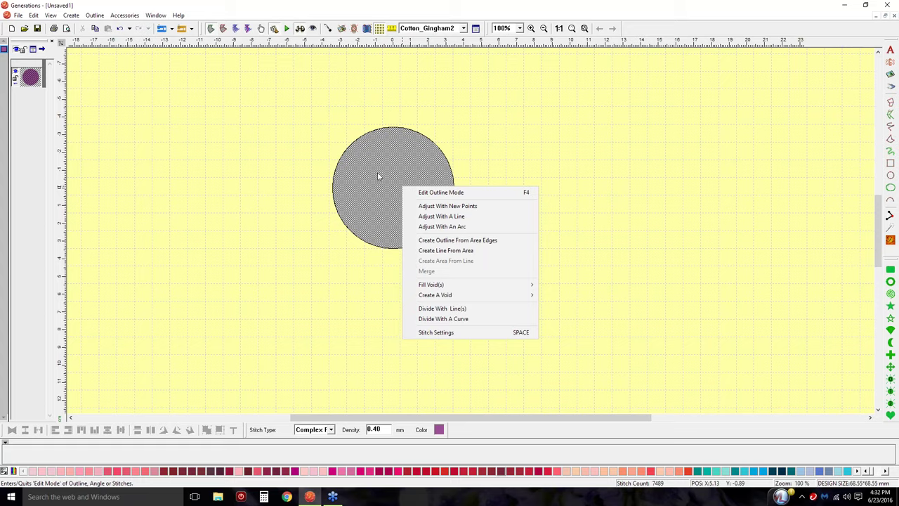
click(424, 193)
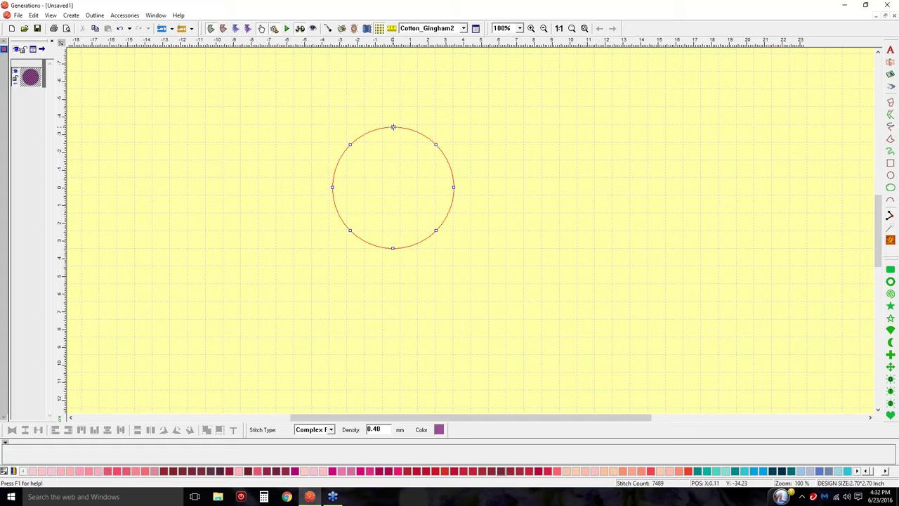
Drag the circle's top node up and down, then leave it raised and make it a Smooth Point.
drag(393, 127, 391, 71)
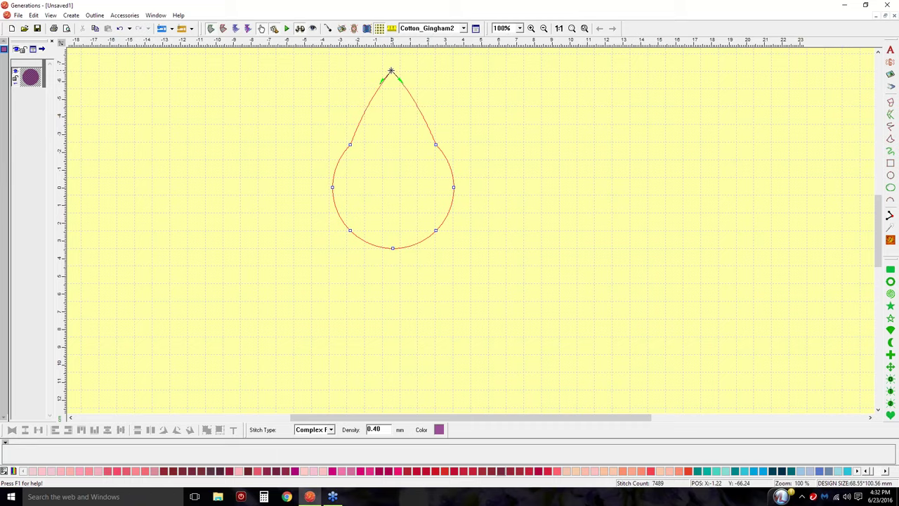
drag(392, 71, 398, 210)
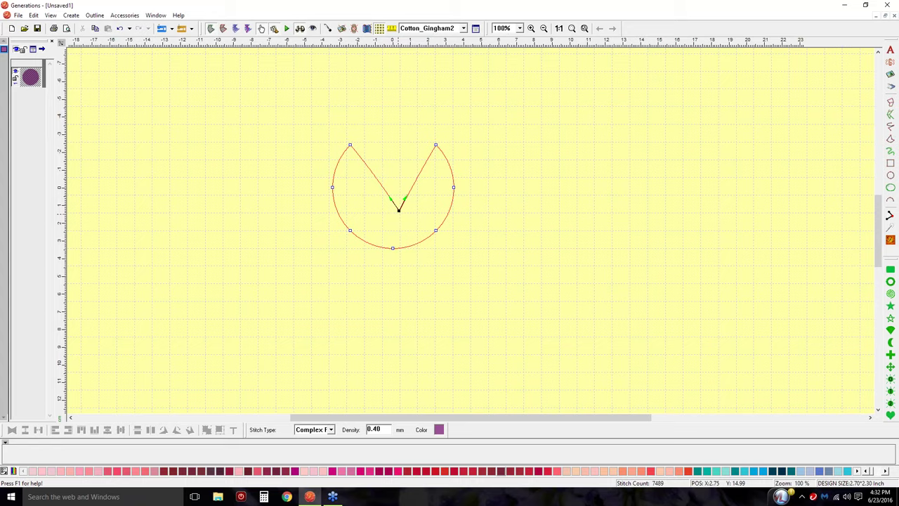
drag(401, 149, 394, 123)
right_click(393, 123)
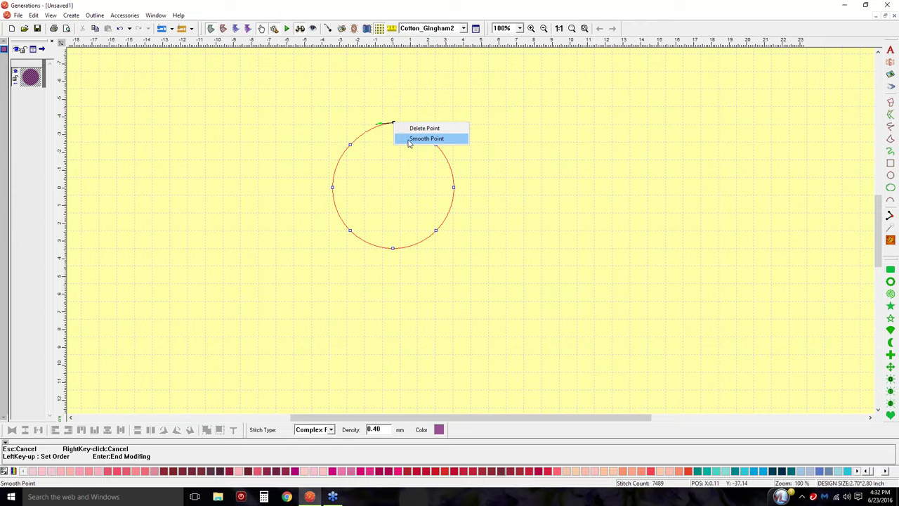
click(409, 141)
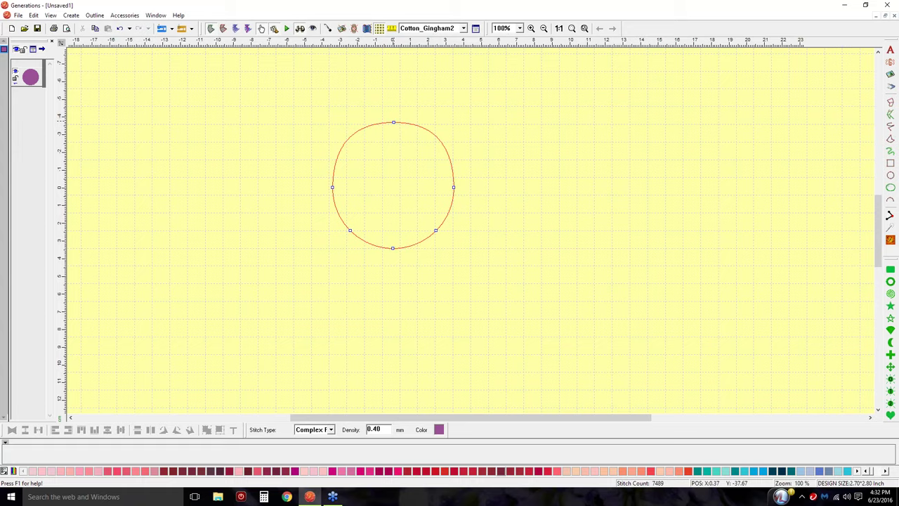
Pull the top point's curve inward and move the left point up, creating a top-left dent.
click(393, 123)
click(333, 188)
click(393, 122)
drag(394, 122, 373, 214)
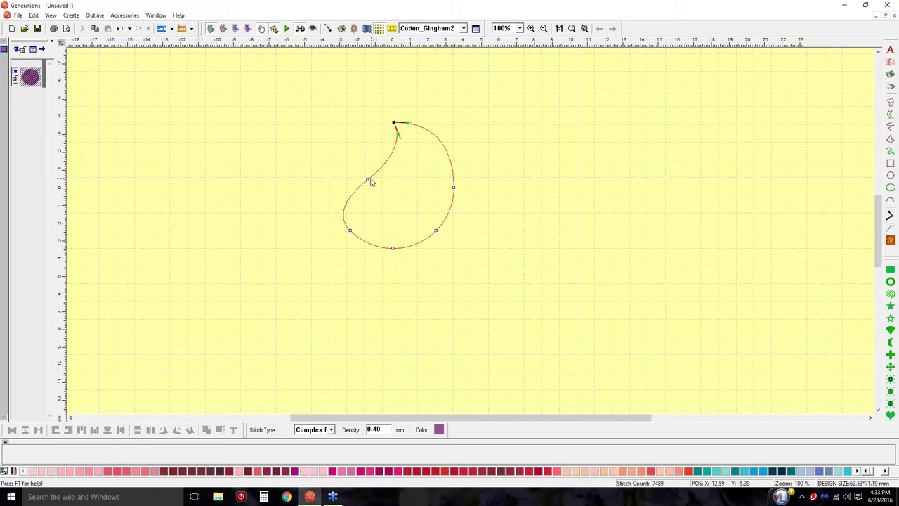
drag(367, 179, 330, 126)
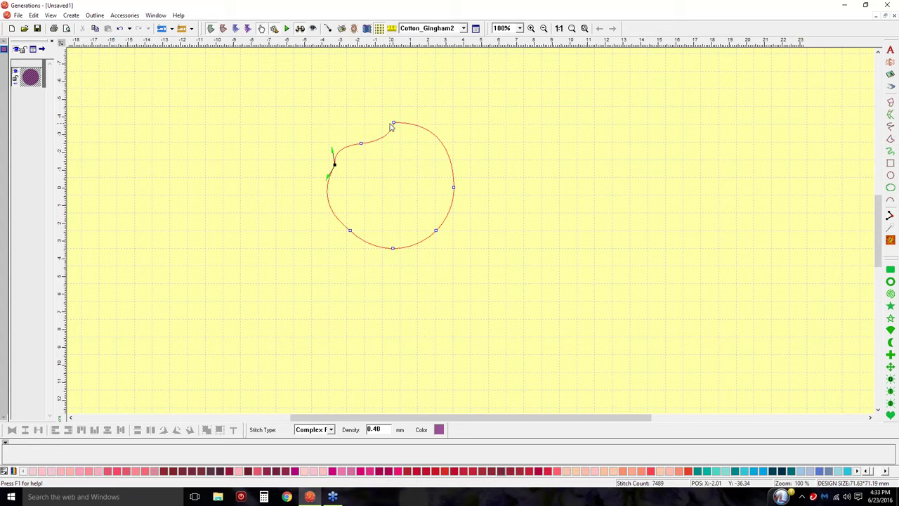
Bulge the lower-right curve outward, add a point there, and bend the lower-left curve.
click(454, 187)
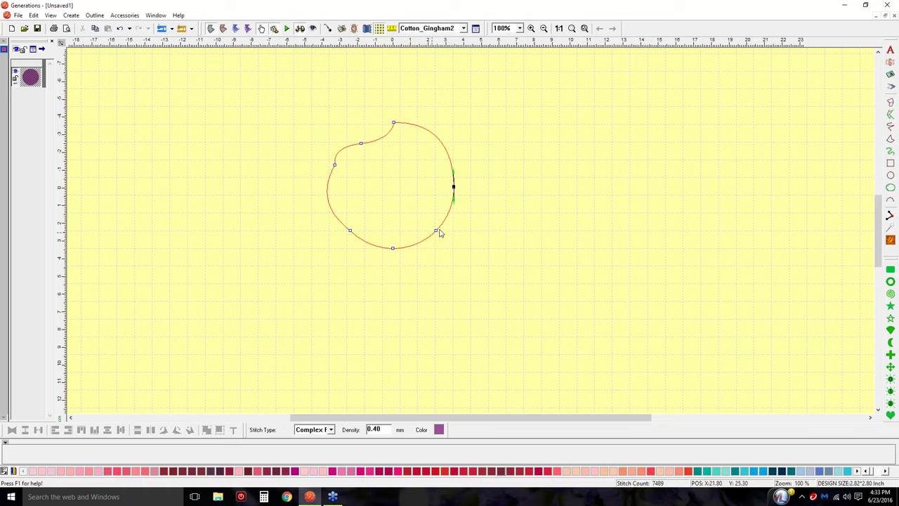
drag(454, 200, 498, 199)
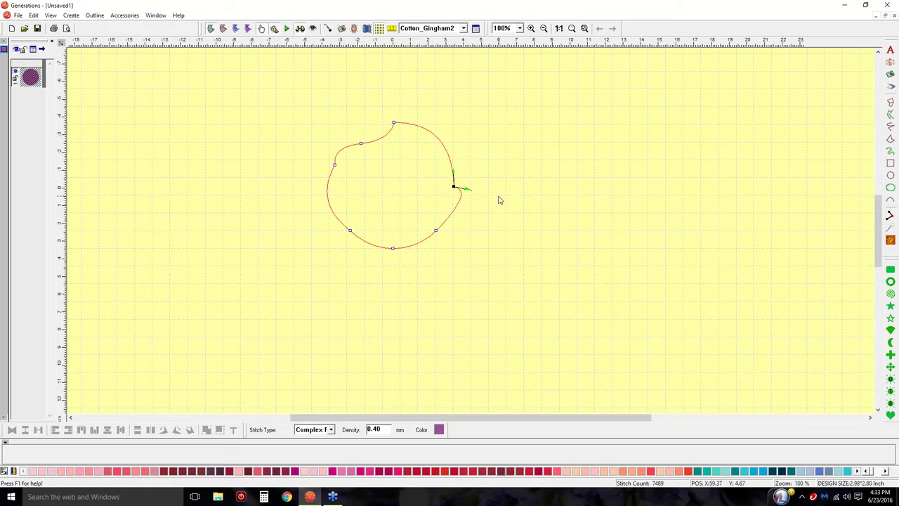
click(436, 230)
drag(444, 220, 426, 221)
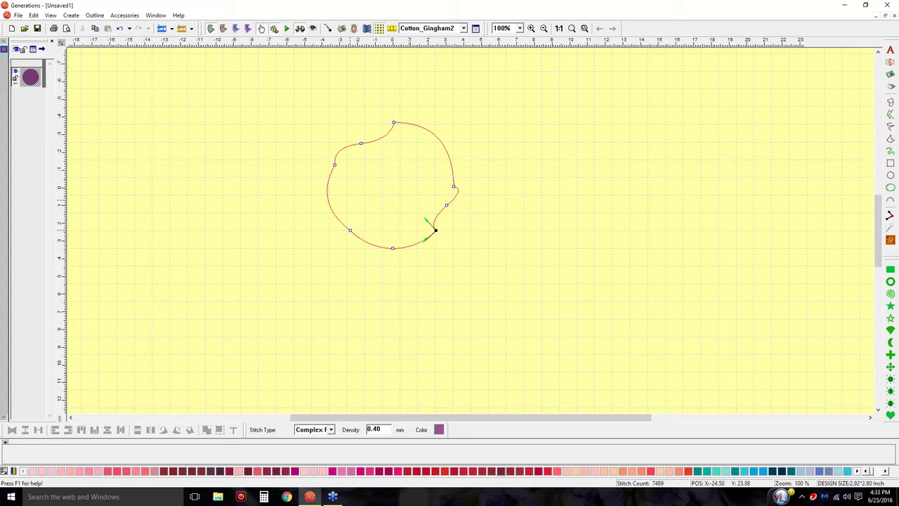
click(350, 230)
drag(338, 222, 397, 201)
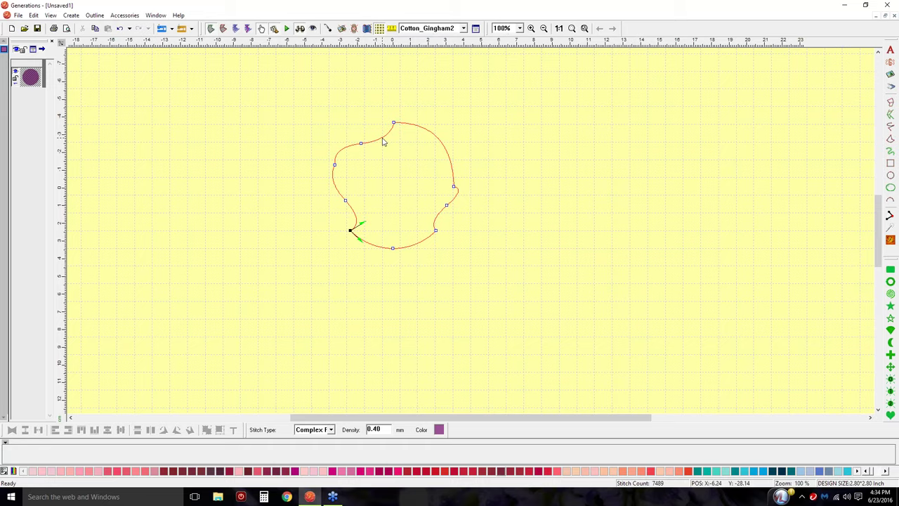
Add a point to smooth the top-left dent and finish modifying the outline.
click(382, 139)
mouse_move(382, 139)
mouse_down()
mouse_move(359, 96)
mouse_move(380, 137)
mouse_up()
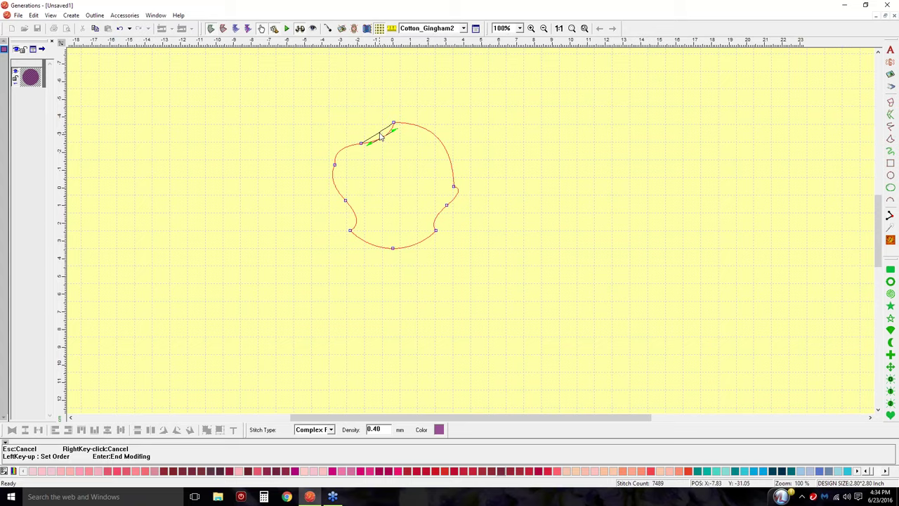
key(Return)
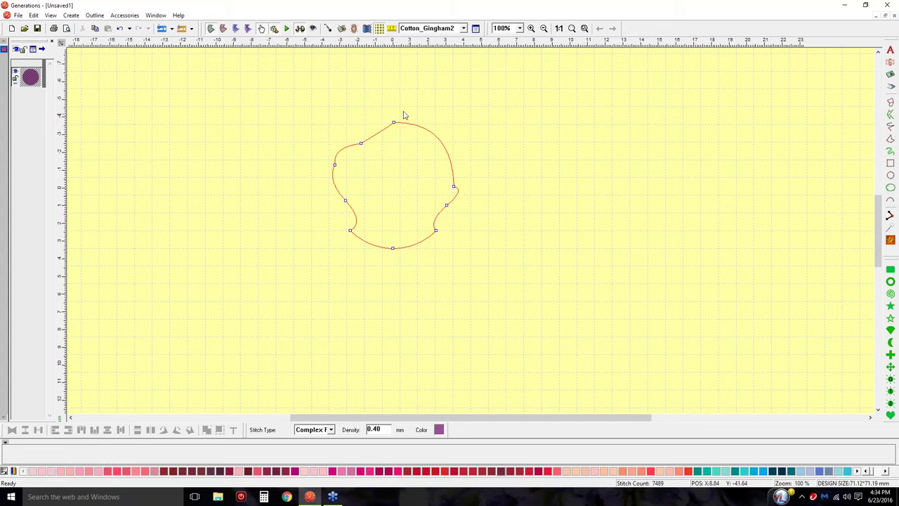
Generate purple complex-fill stitches for the reshaped blob, totalling 7438 stitches.
click(360, 142)
click(393, 123)
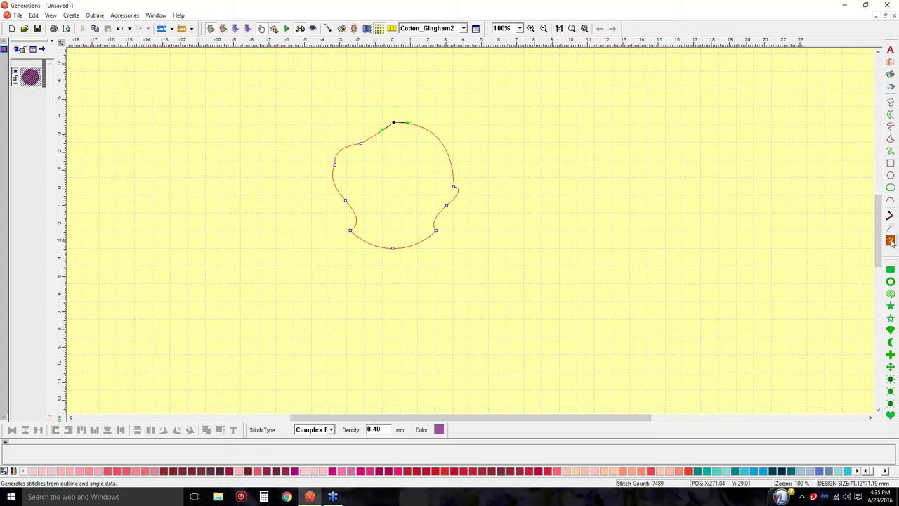
click(888, 240)
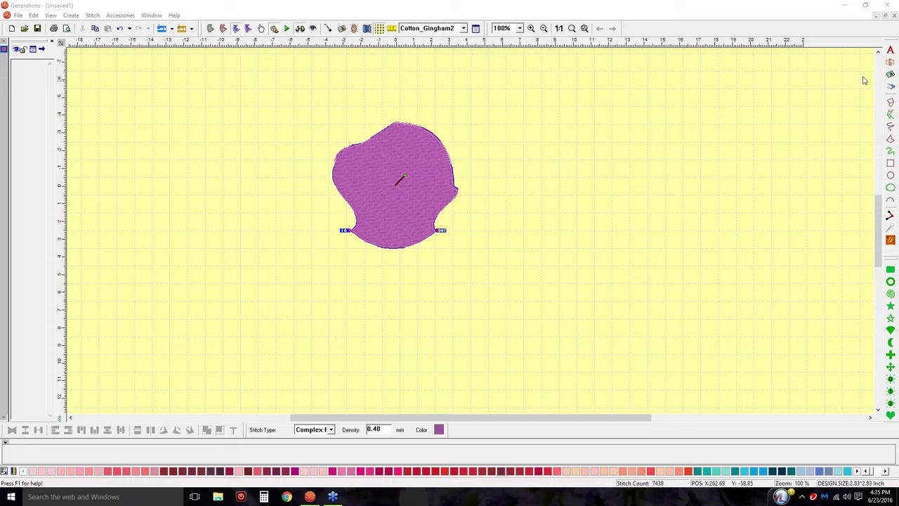
Float the drawing-tools palette over the canvas and show the Create menu's drawing commands.
drag(651, 98, 652, 99)
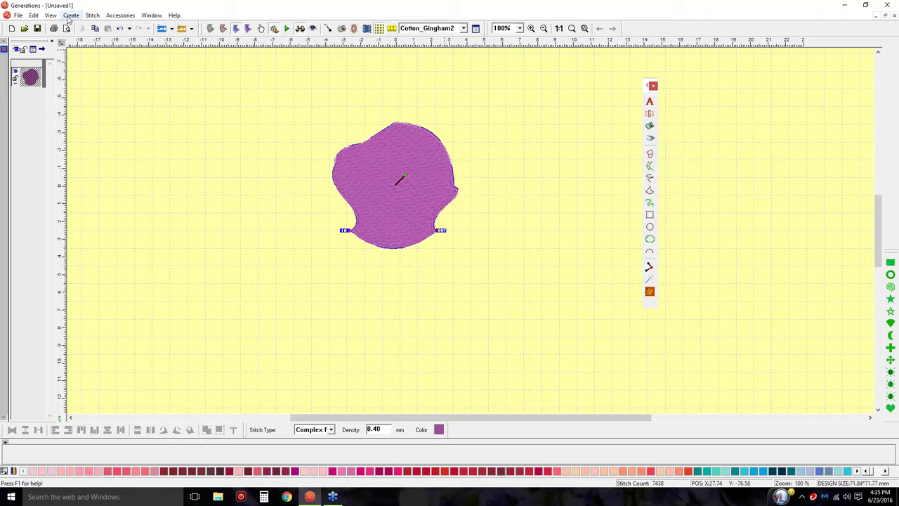
click(71, 16)
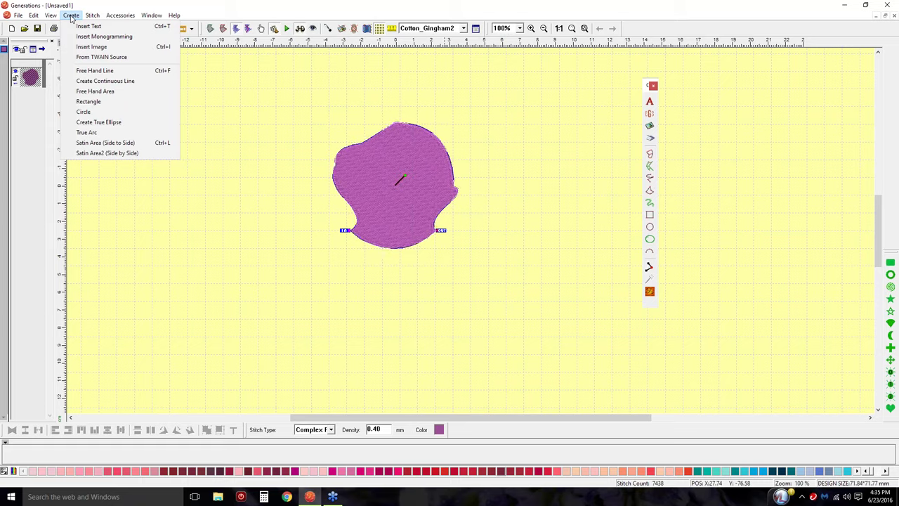
Close the Create menu, redock the drawing palette on the right, and show the blob's editable outline nodes.
click(71, 16)
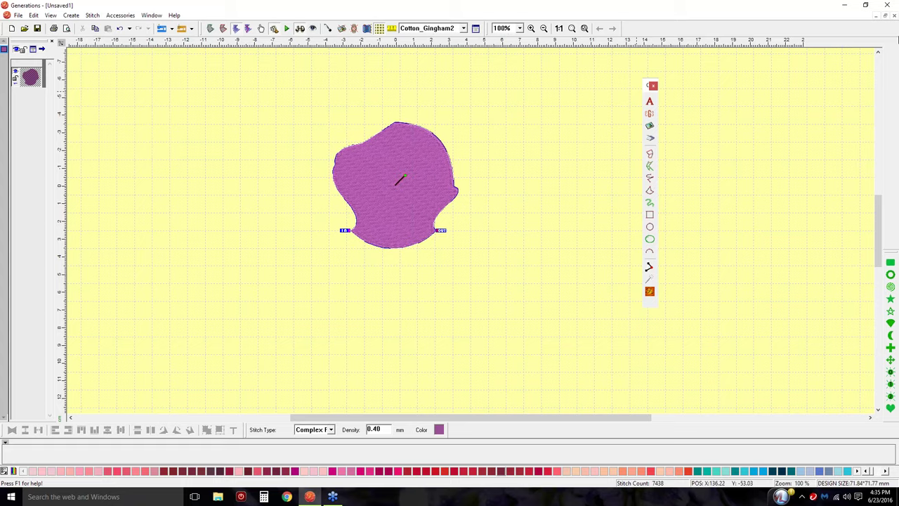
drag(897, 41, 891, 45)
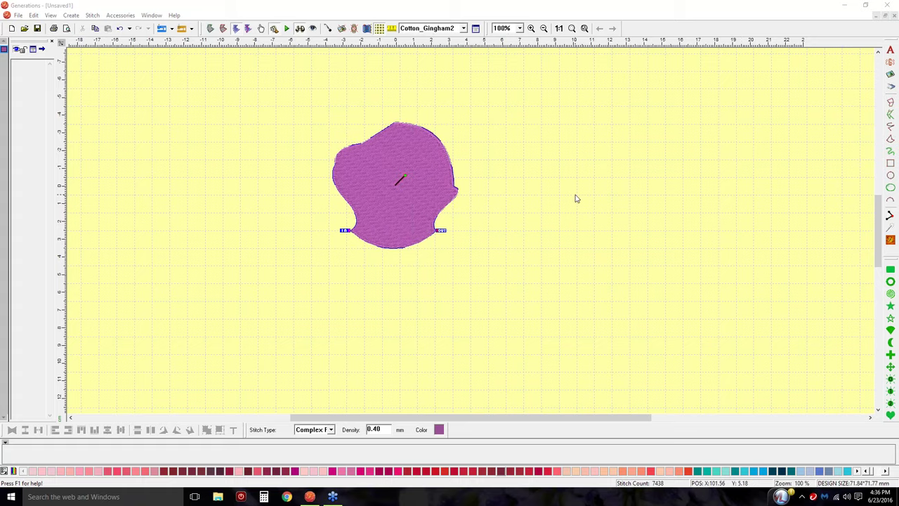
click(210, 28)
click(262, 28)
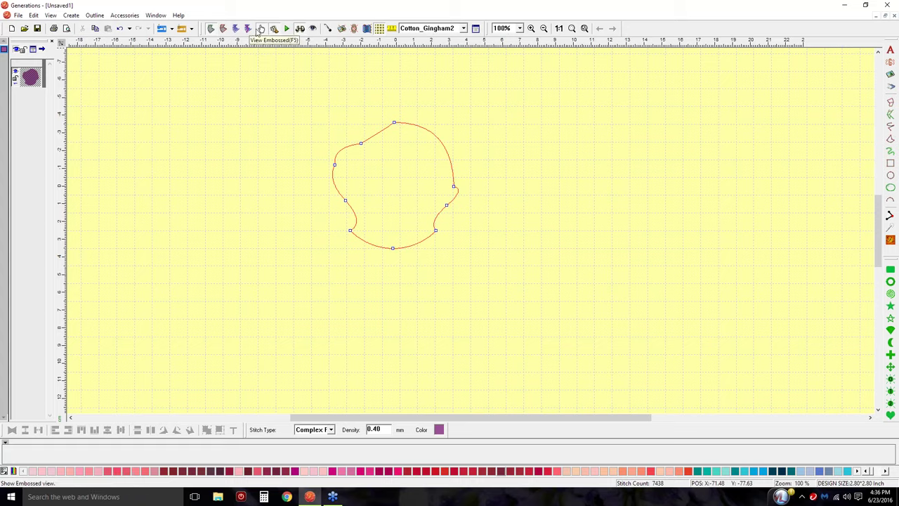
Show the outline's context menu with Adjust With New Points, Line and Arc.
click(261, 29)
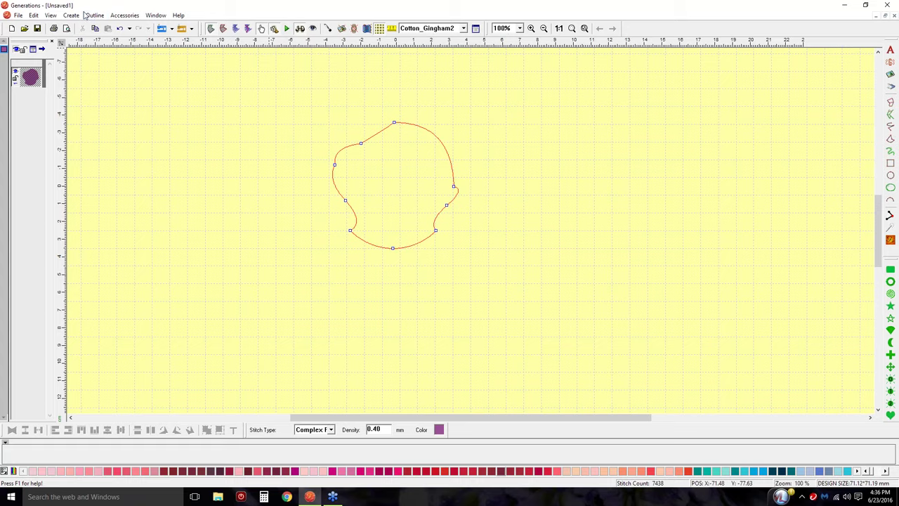
right_click(393, 183)
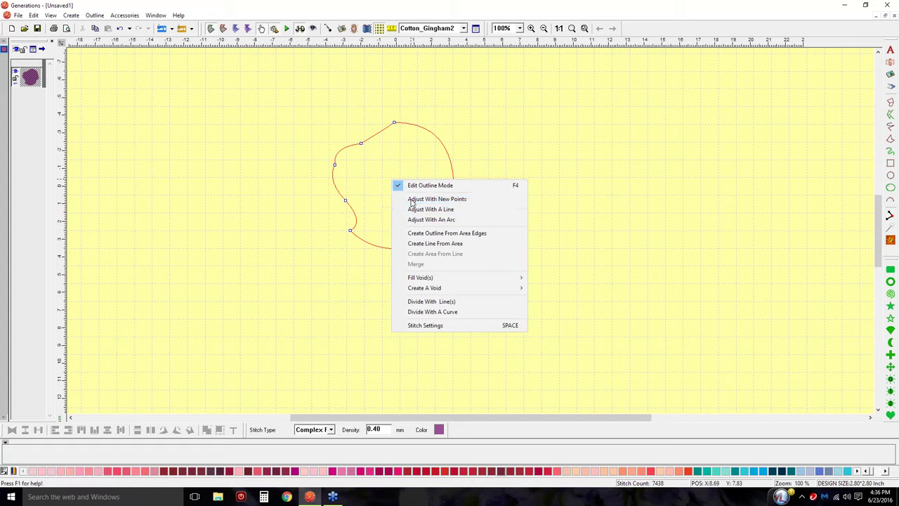
Choose Adjust With New Points, from the top point to the lower-left, replacing the left section.
click(412, 200)
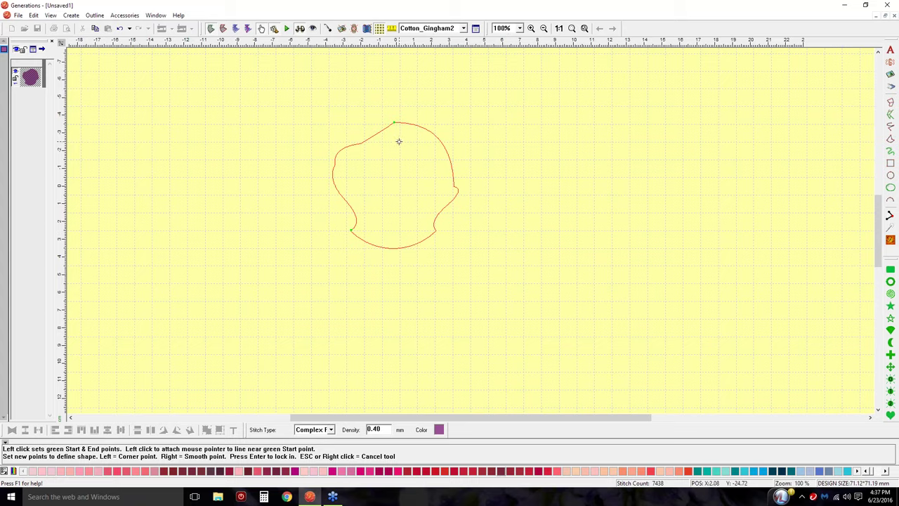
click(404, 121)
click(348, 231)
click(358, 142)
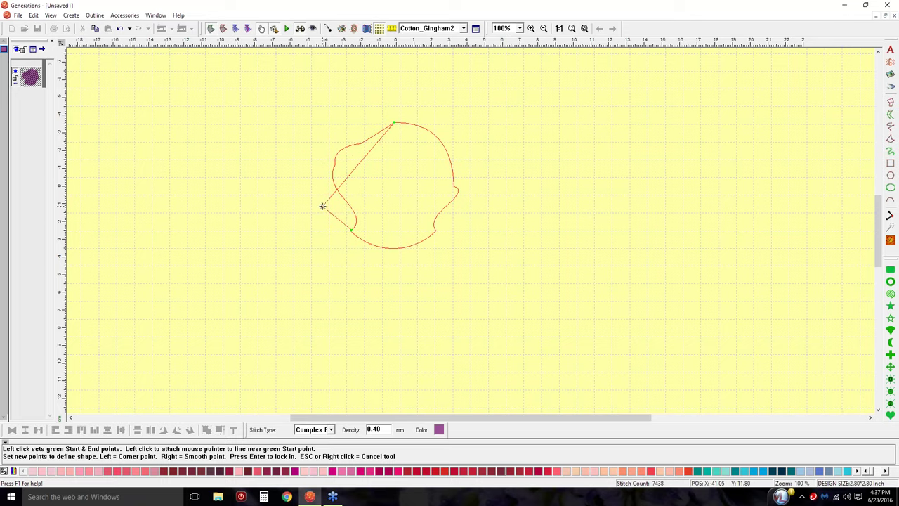
Place new corner points rising into a hooked top lobe and lock in the outline.
click(322, 206)
click(308, 175)
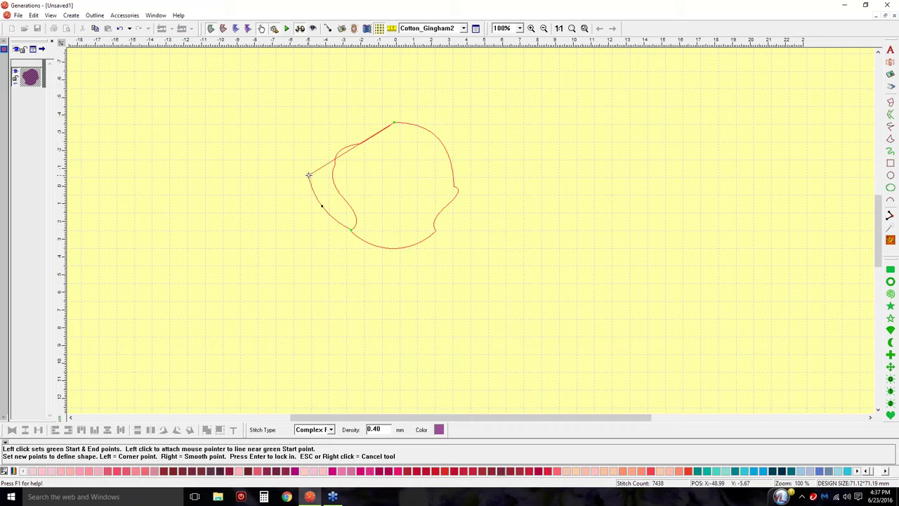
click(355, 163)
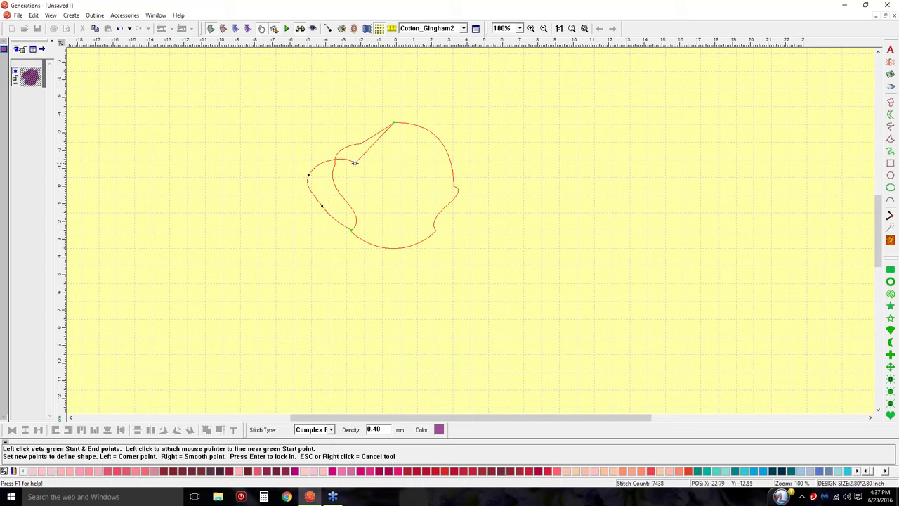
click(333, 120)
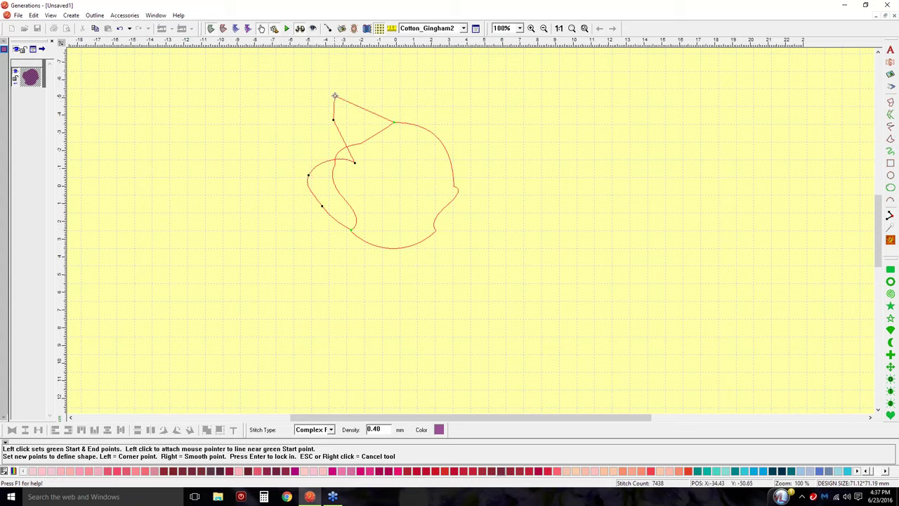
click(338, 91)
click(376, 75)
click(429, 98)
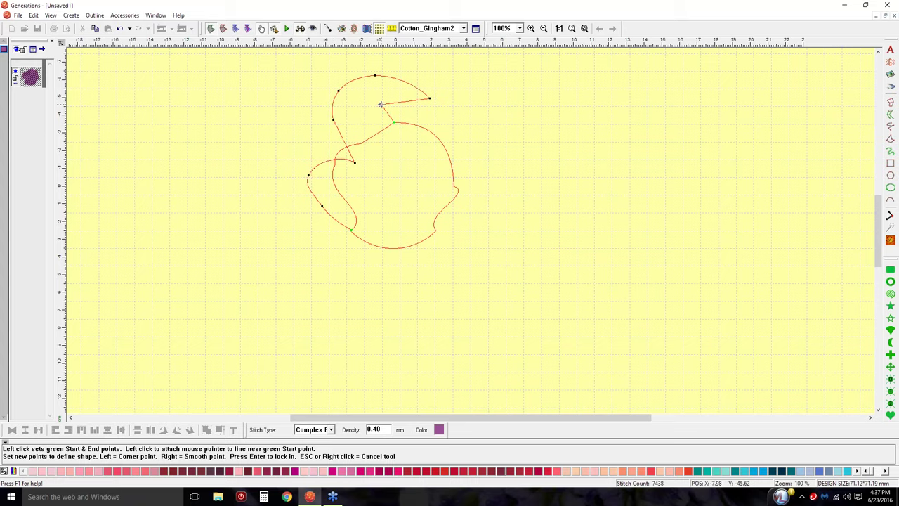
click(381, 104)
key(Return)
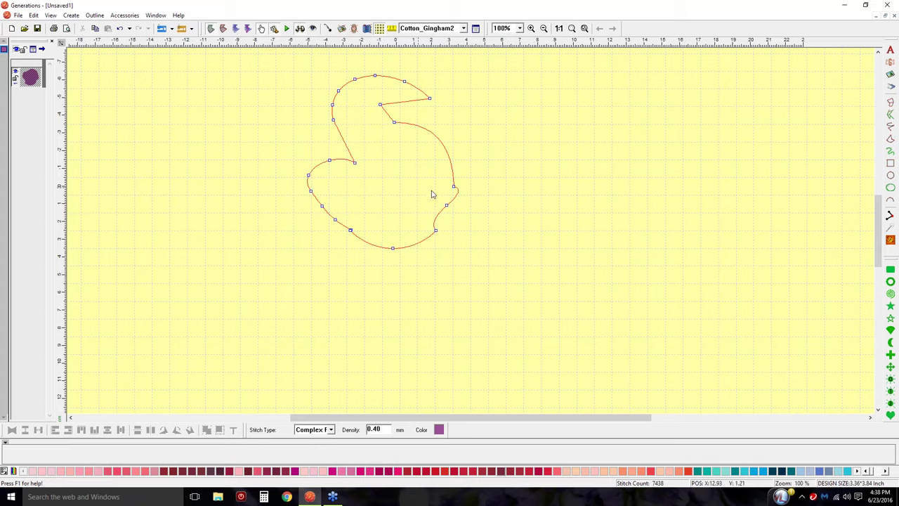
Regenerate the hooked shape as 11063 stitches, return to outline view, and bring up its adjustment options.
click(890, 241)
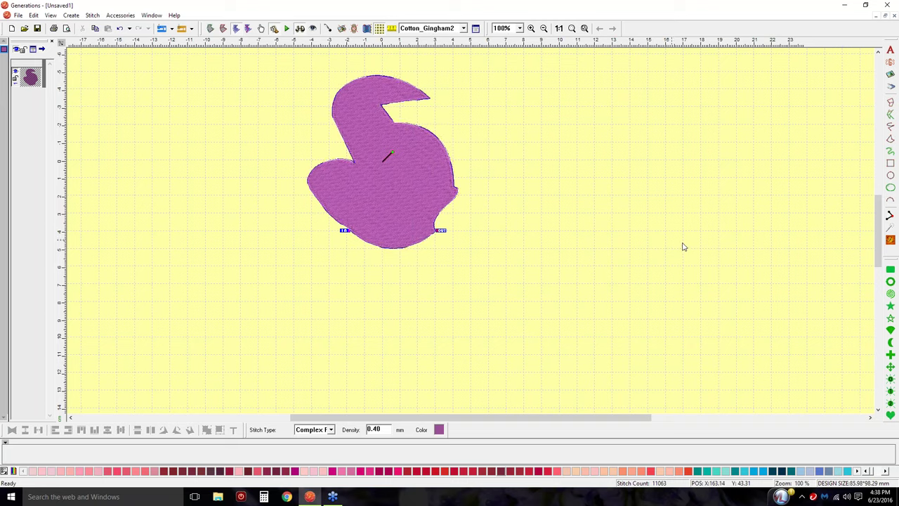
click(211, 30)
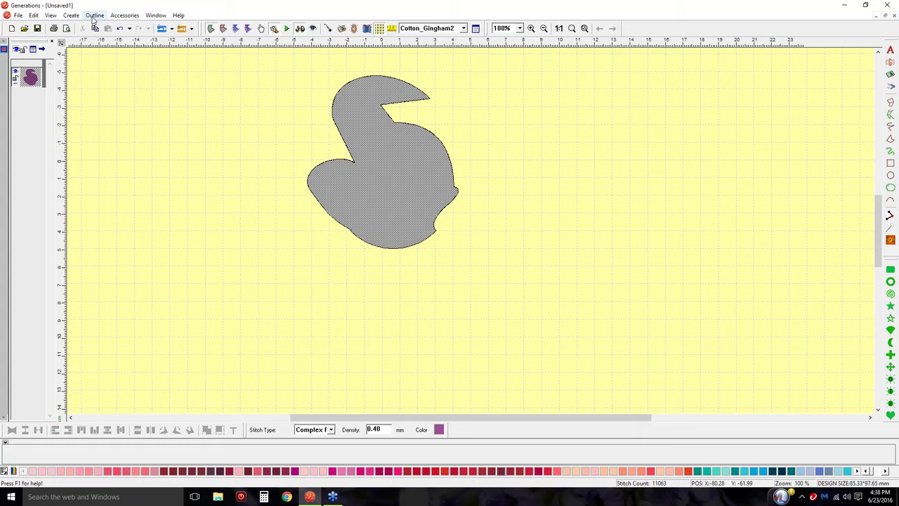
right_click(424, 166)
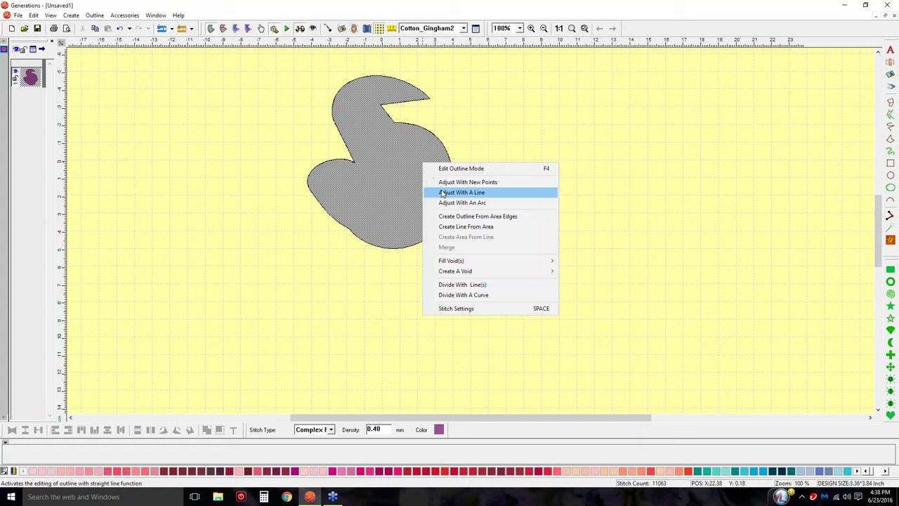
Use Adjust With A Line to replace the left bulge with a straight edge.
click(442, 194)
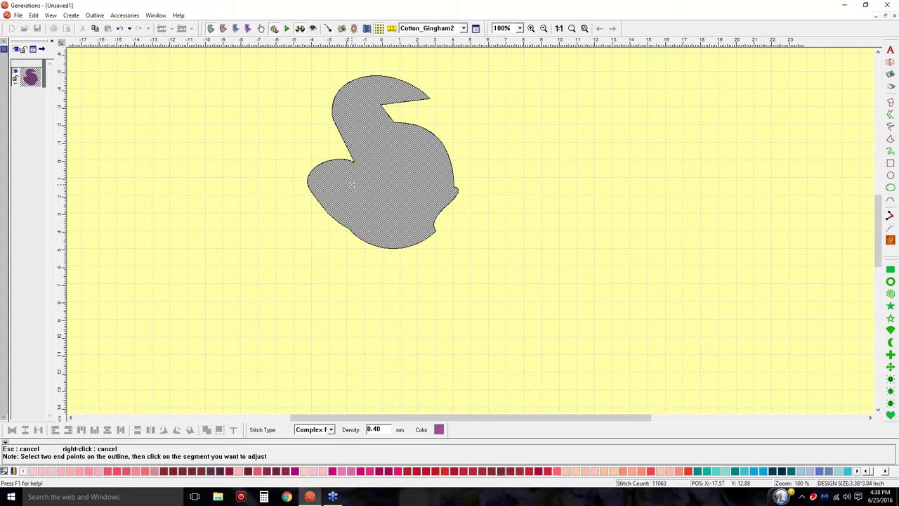
click(309, 175)
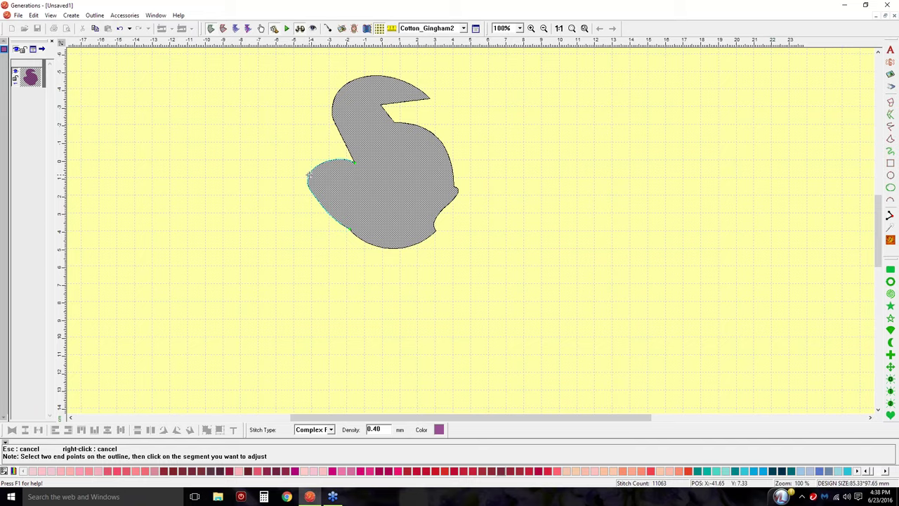
click(309, 175)
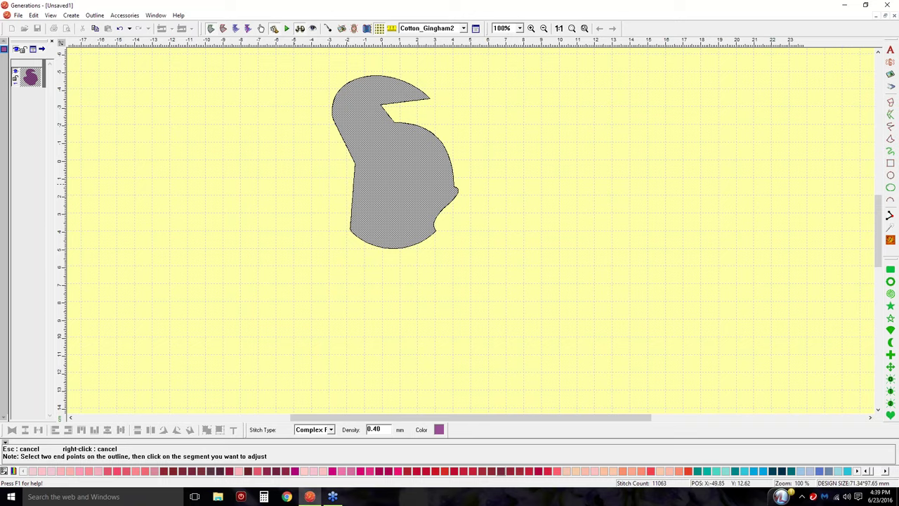
key(Escape)
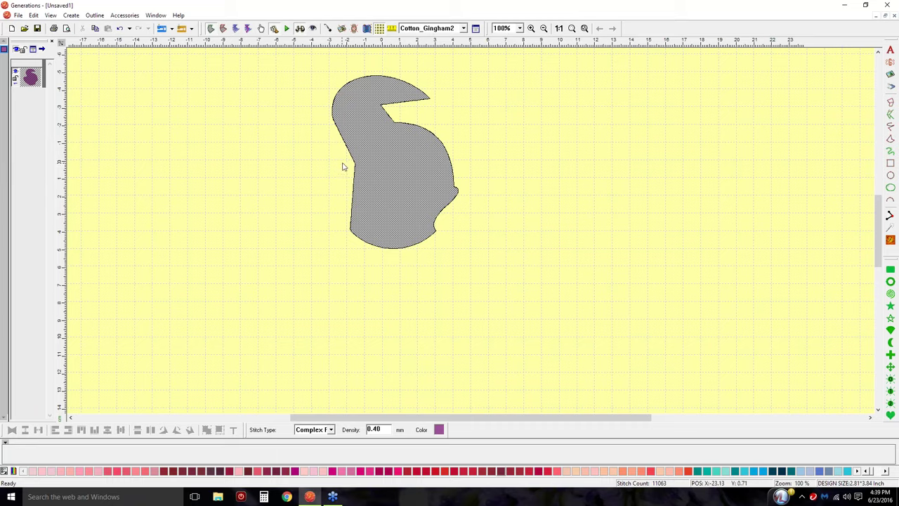
Curve the left edge out to a pointed lower-left tip and regenerate stitches (10729).
click(260, 28)
drag(352, 196, 332, 200)
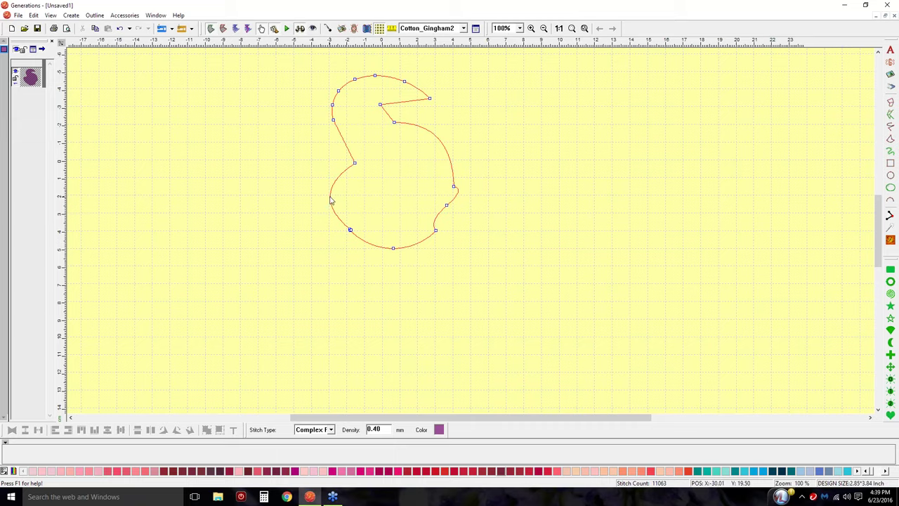
drag(330, 201, 382, 201)
drag(381, 202, 364, 204)
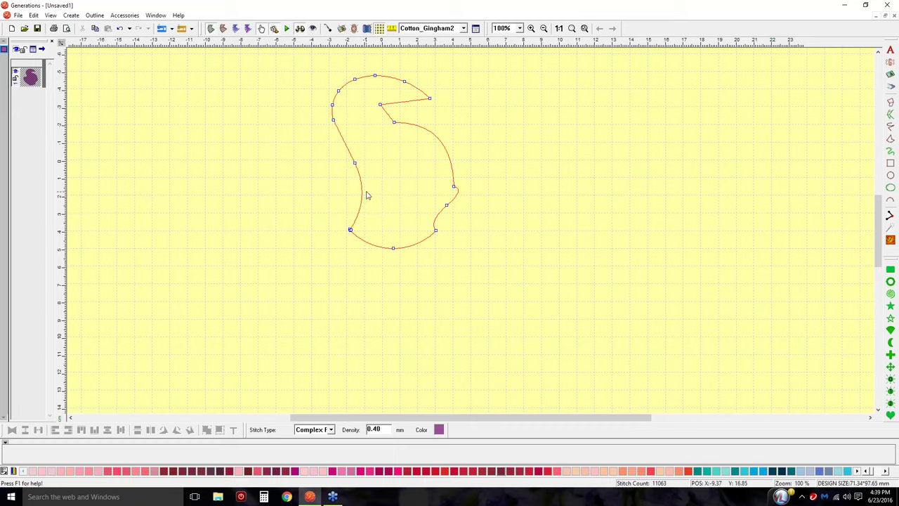
click(363, 199)
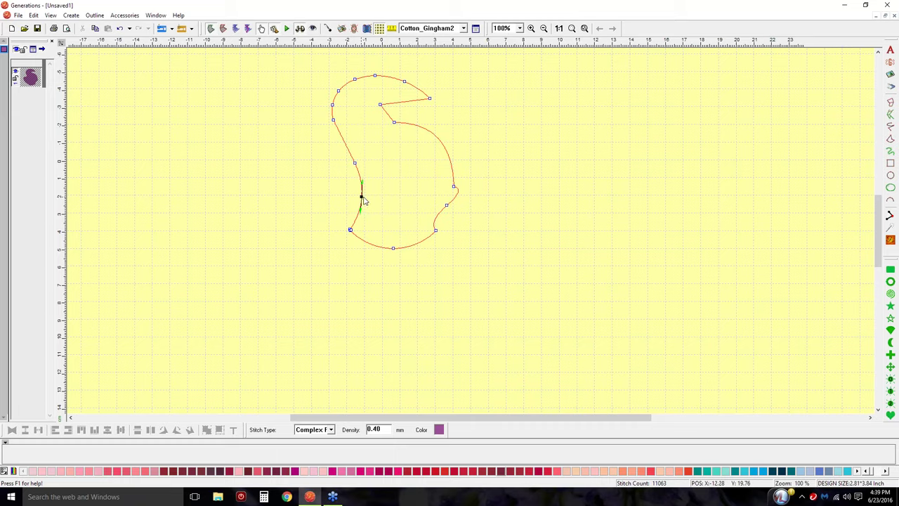
drag(363, 199, 324, 228)
click(890, 239)
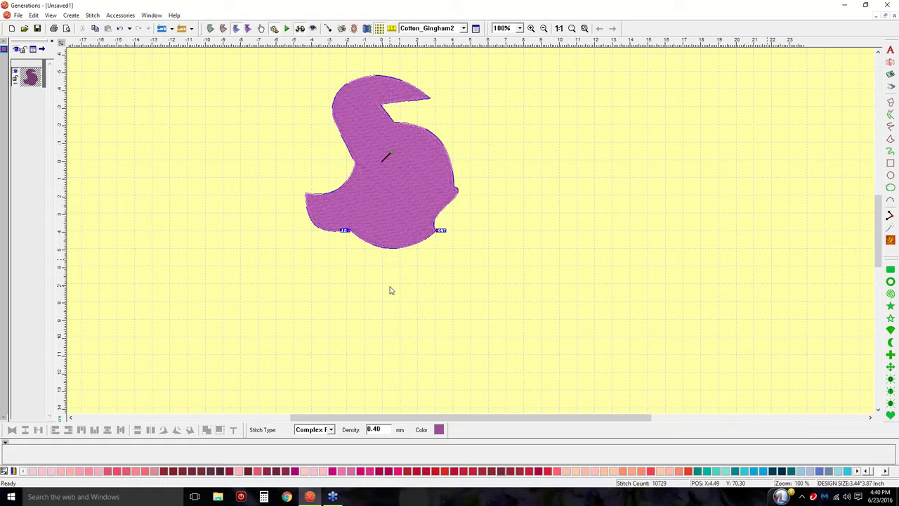
Use Adjust With An Arc to bulge the left side out in rounded arcs.
click(210, 29)
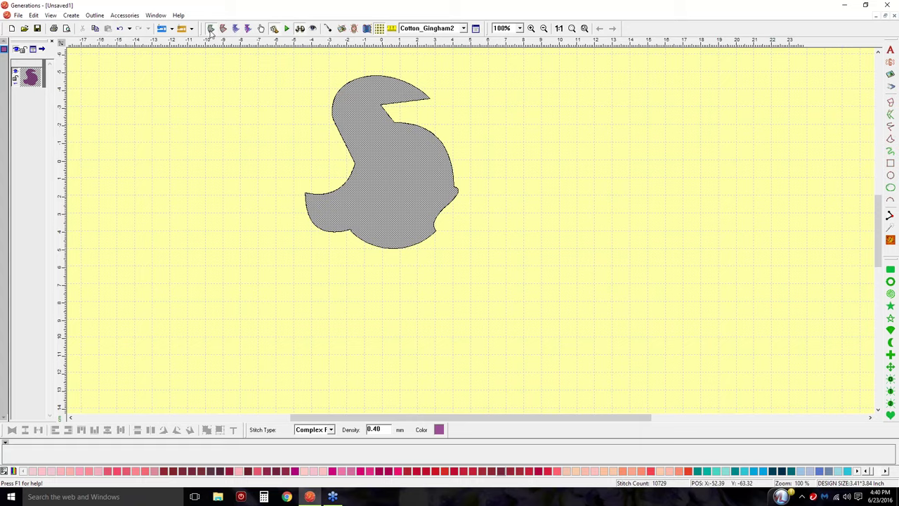
right_click(403, 166)
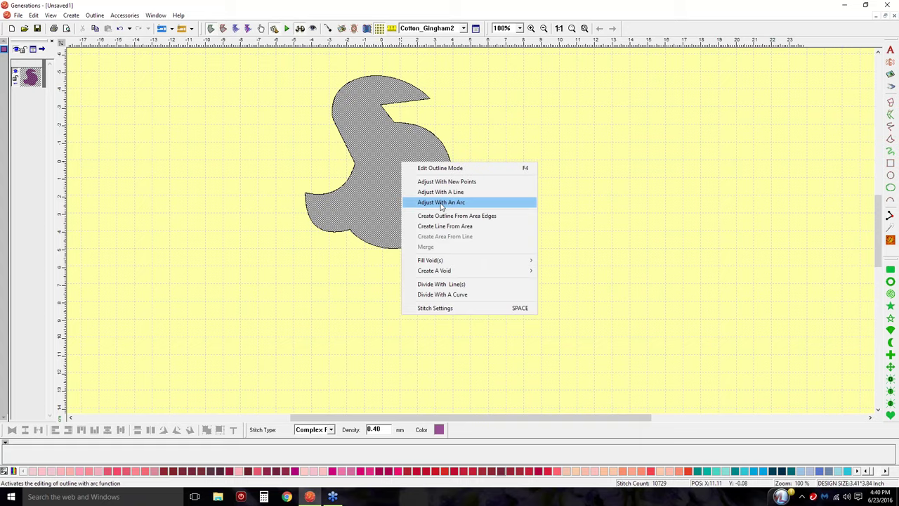
click(441, 203)
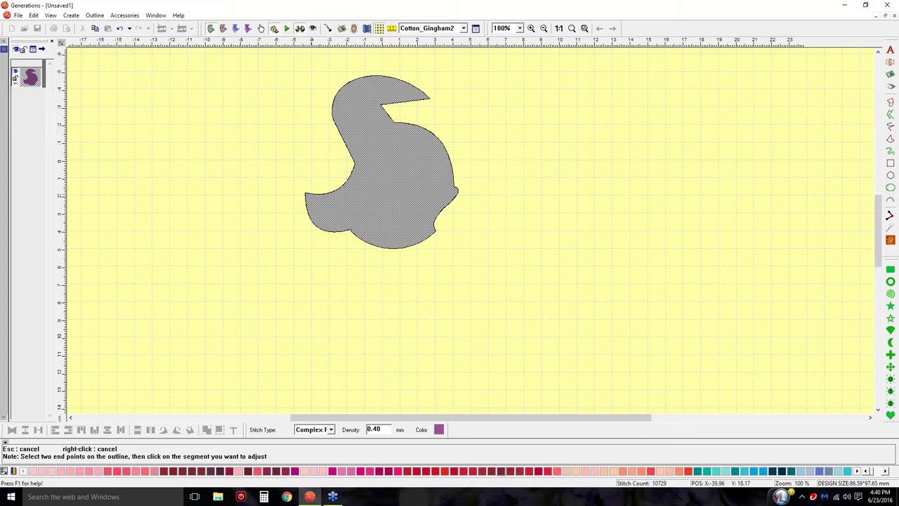
click(306, 192)
click(354, 164)
click(365, 151)
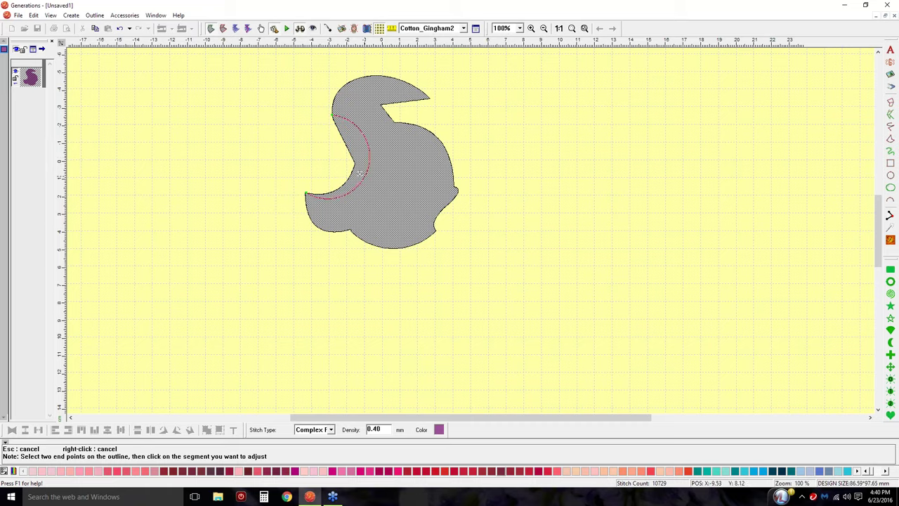
click(293, 150)
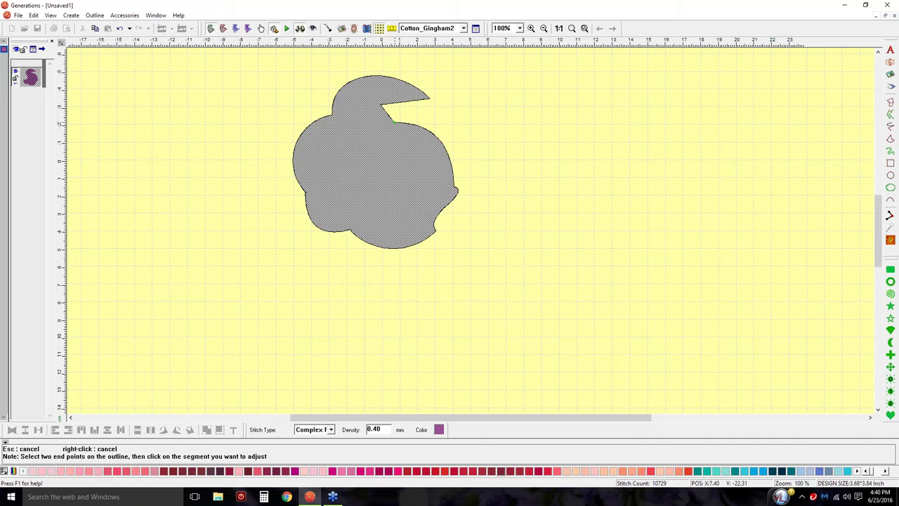
Bow the upper-right edge inward with an arc and regenerate stitches, reaching 12246.
click(443, 144)
drag(421, 128, 409, 150)
click(409, 150)
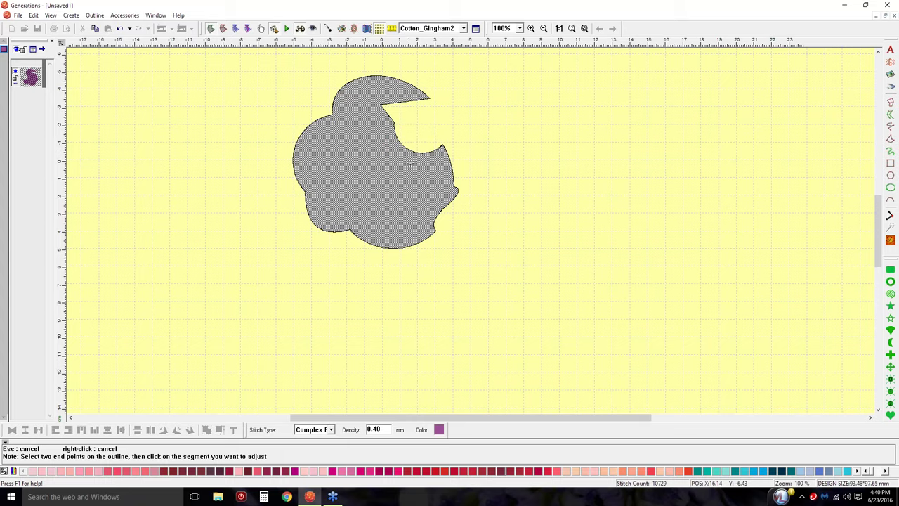
right_click(407, 219)
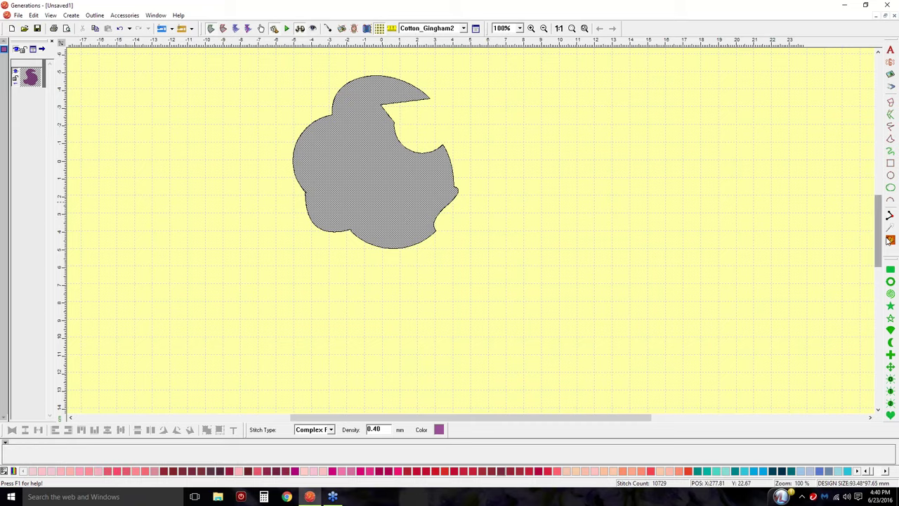
click(890, 240)
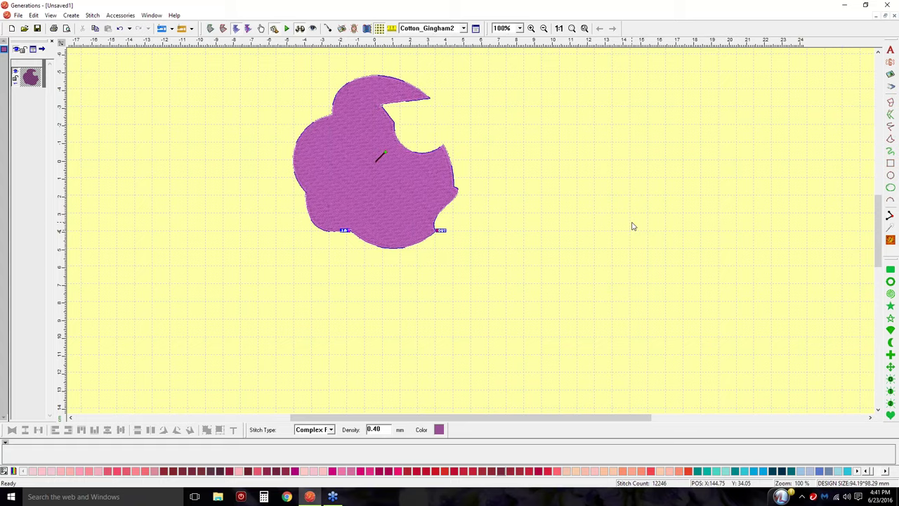
Click the canvas after stitch generation finishes, leaving the hooked purple fill at 12246 stitches.
click(891, 354)
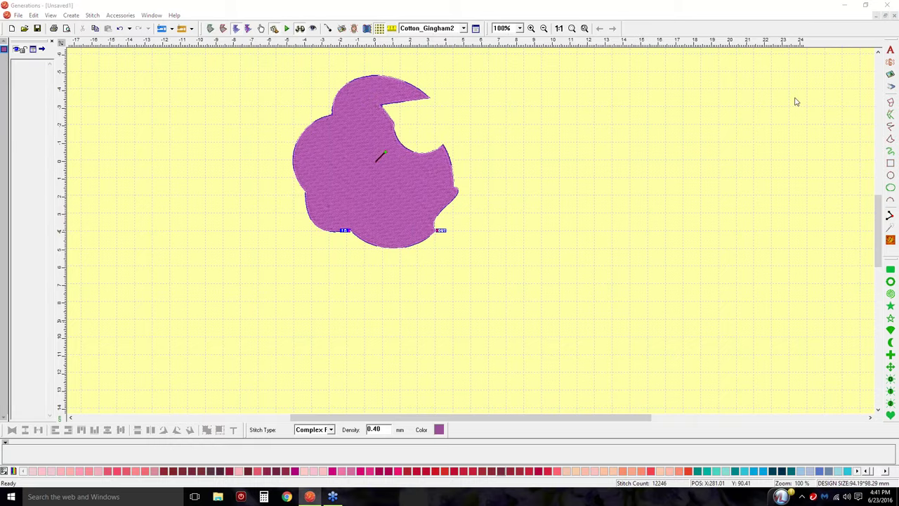